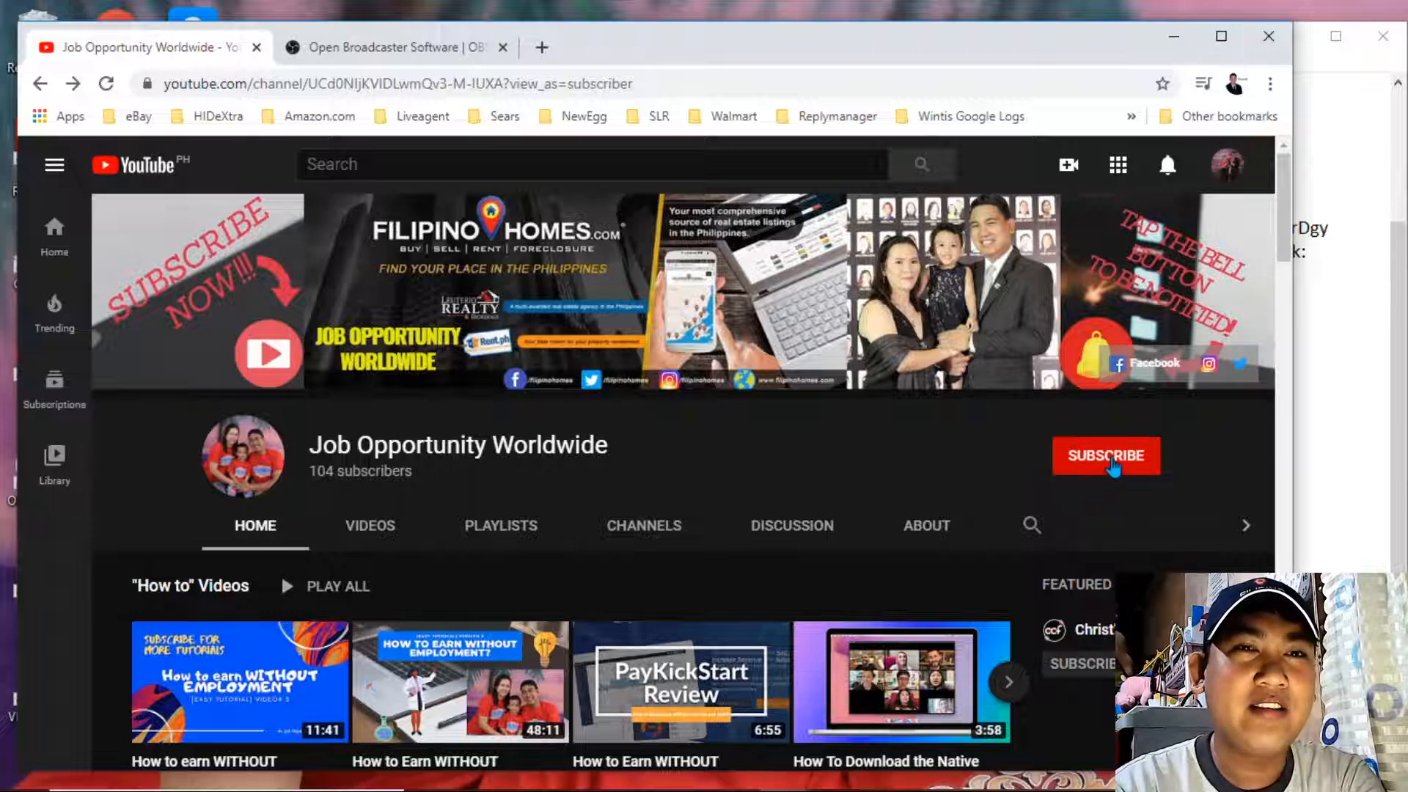
Subscribe to the Job Opportunity Worldwide YouTube channel and turn on all of its notifications
click(1112, 460)
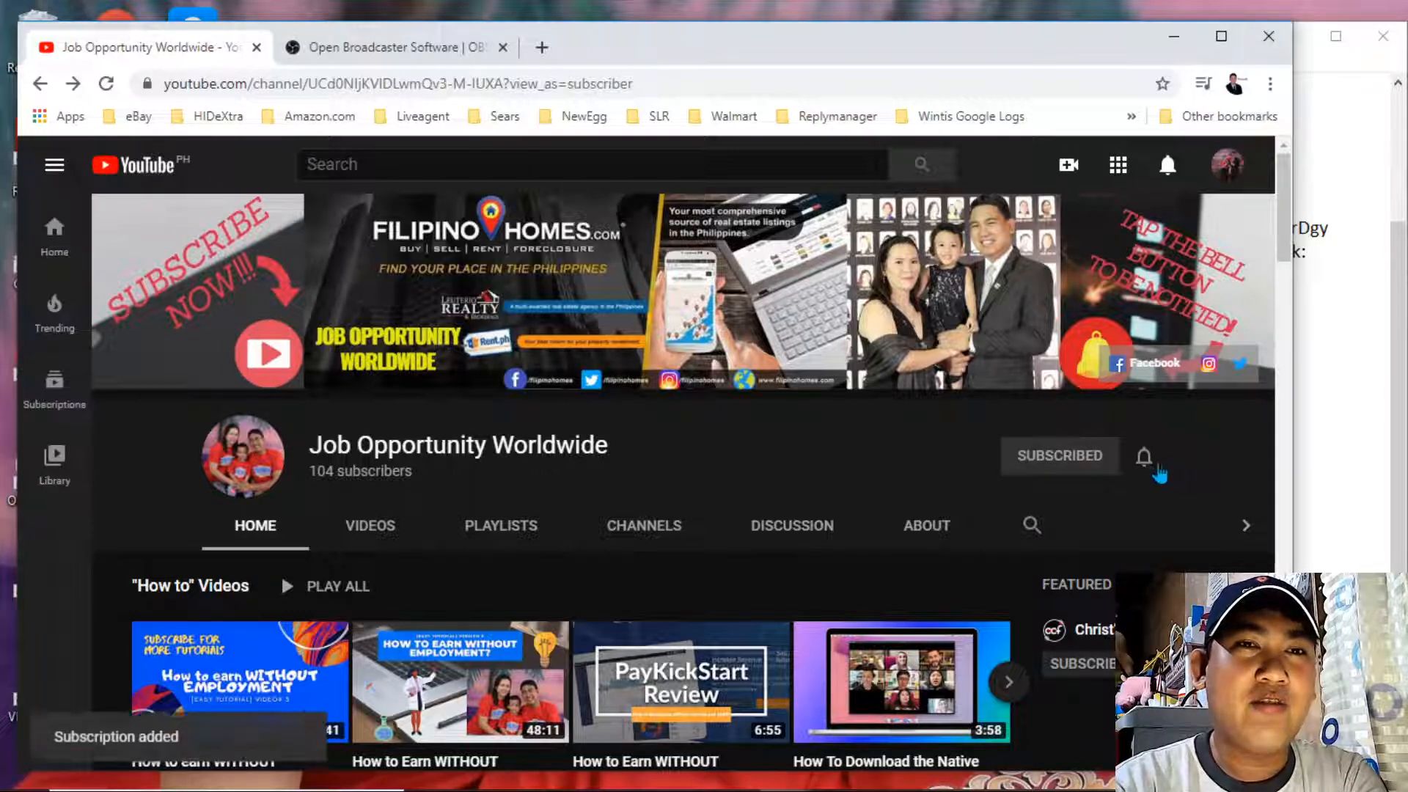
click(1144, 461)
click(1088, 511)
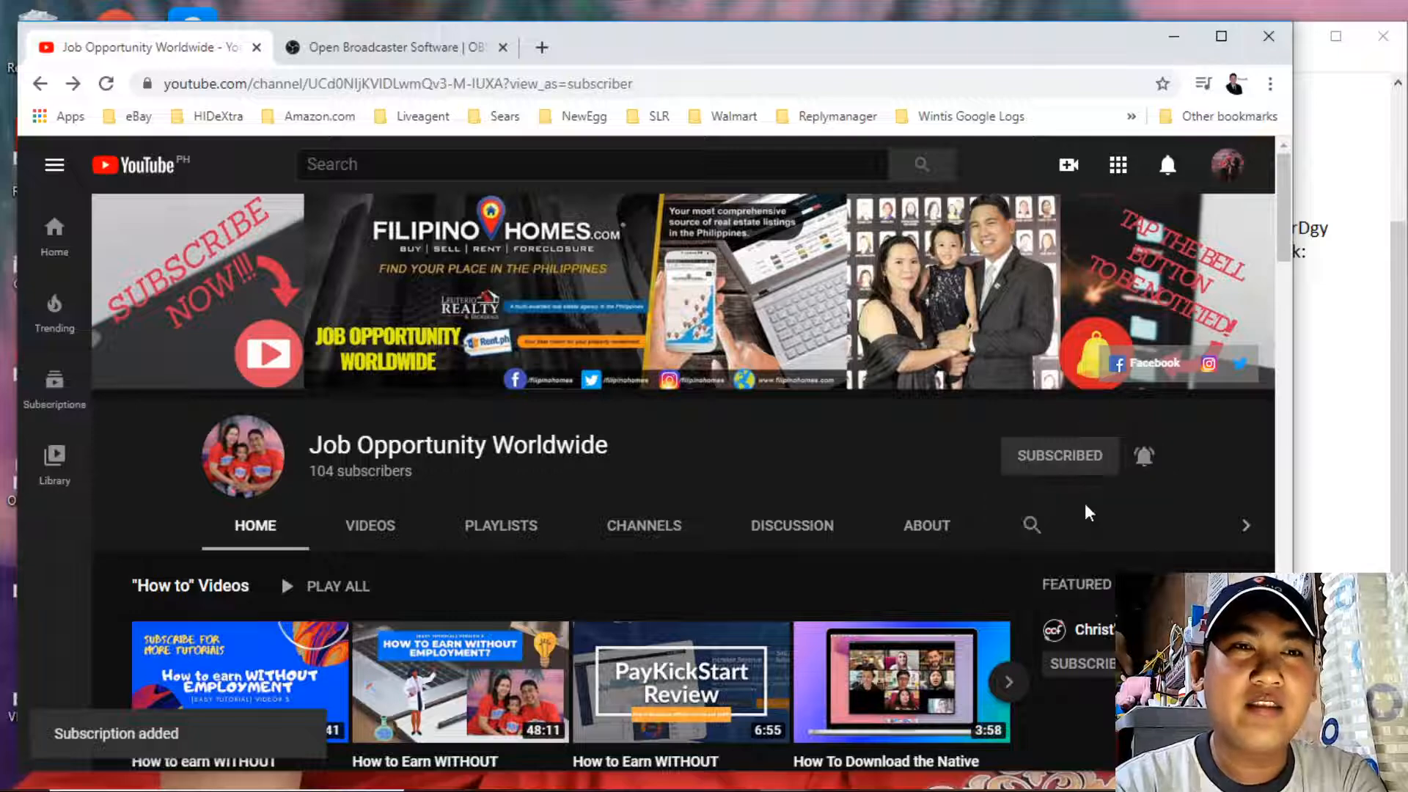
Open the video "How to earn WITHOUT EMPLOYMENT Easy Tutorial Video# 3" and subscribe through the watermark on the video
scroll(792, 550, down, 3)
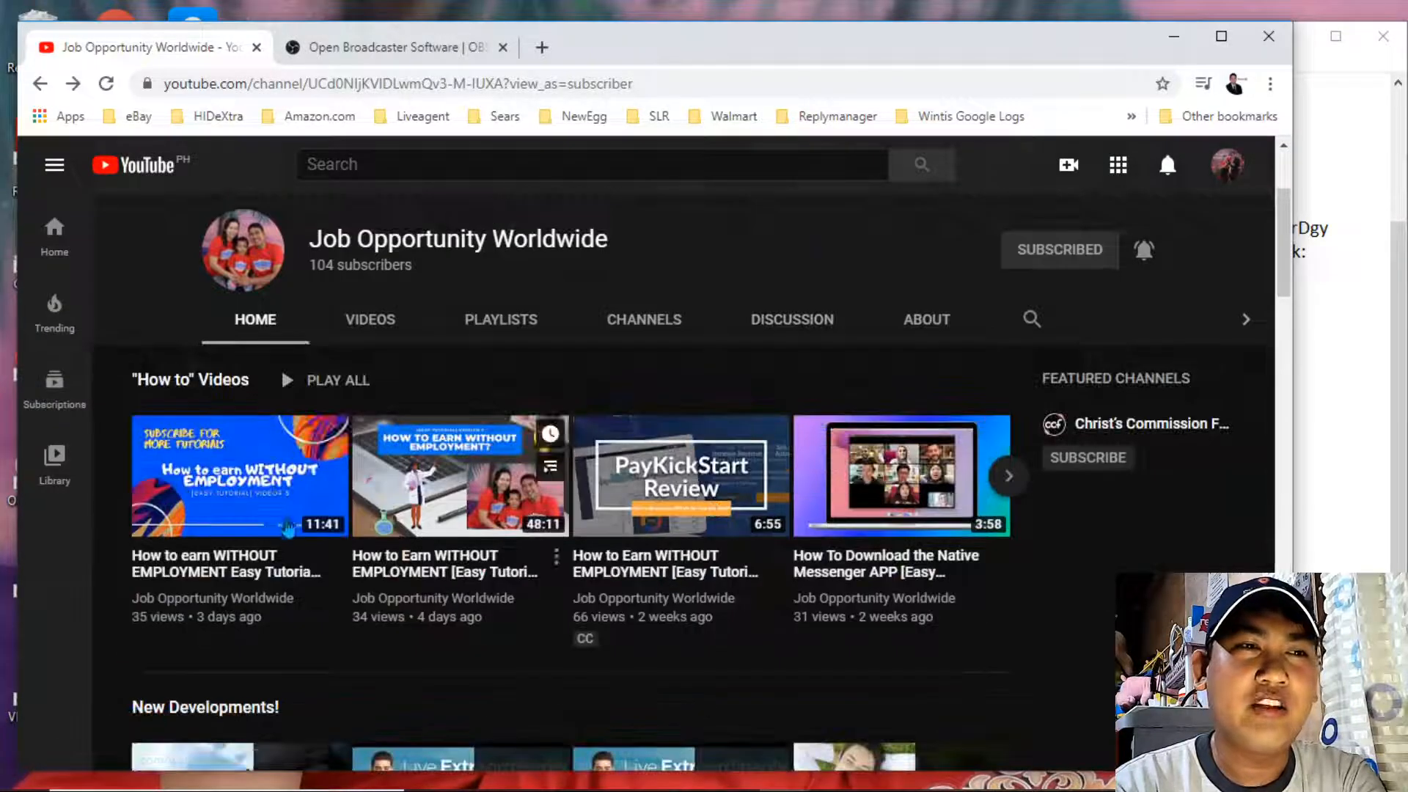
click(265, 492)
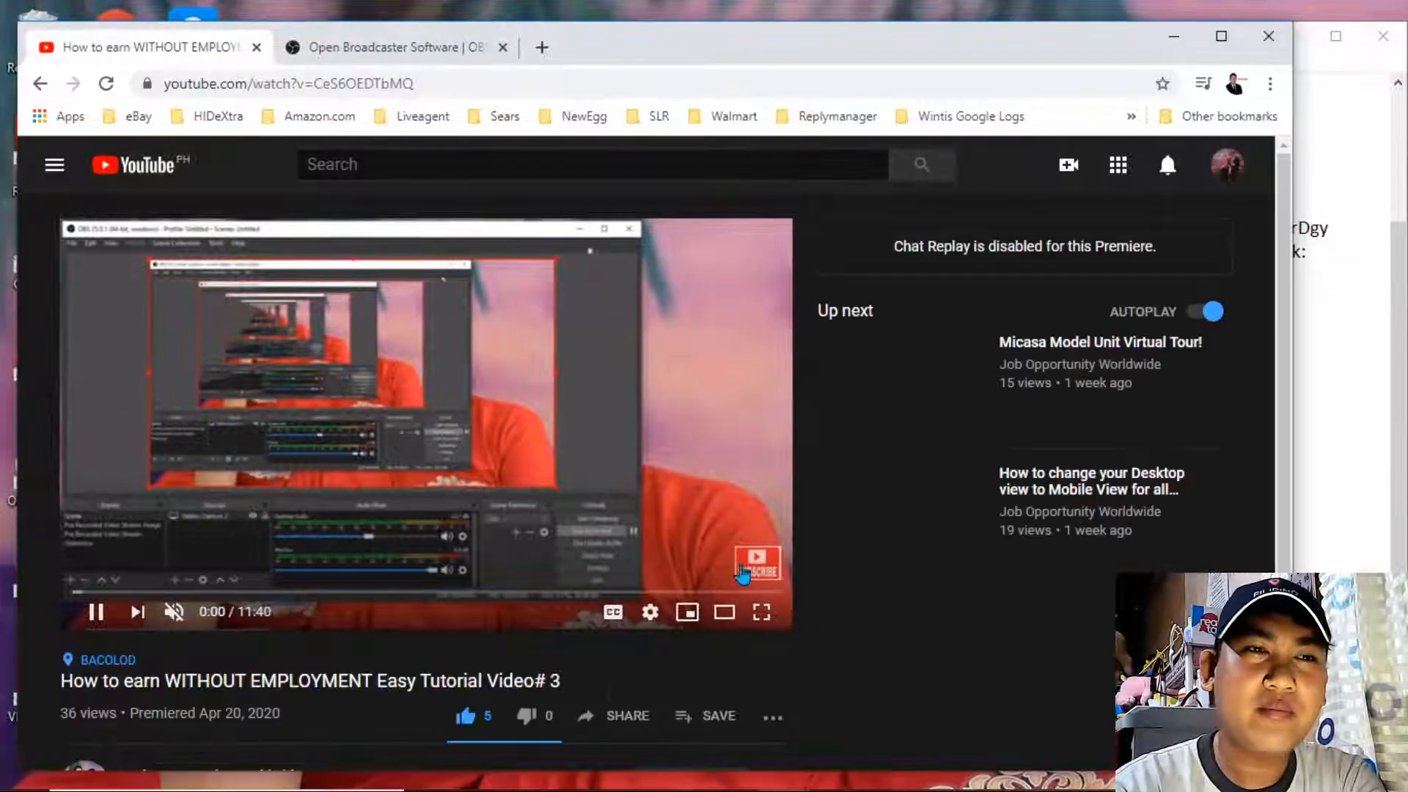
mouse_move(755, 563)
click(657, 565)
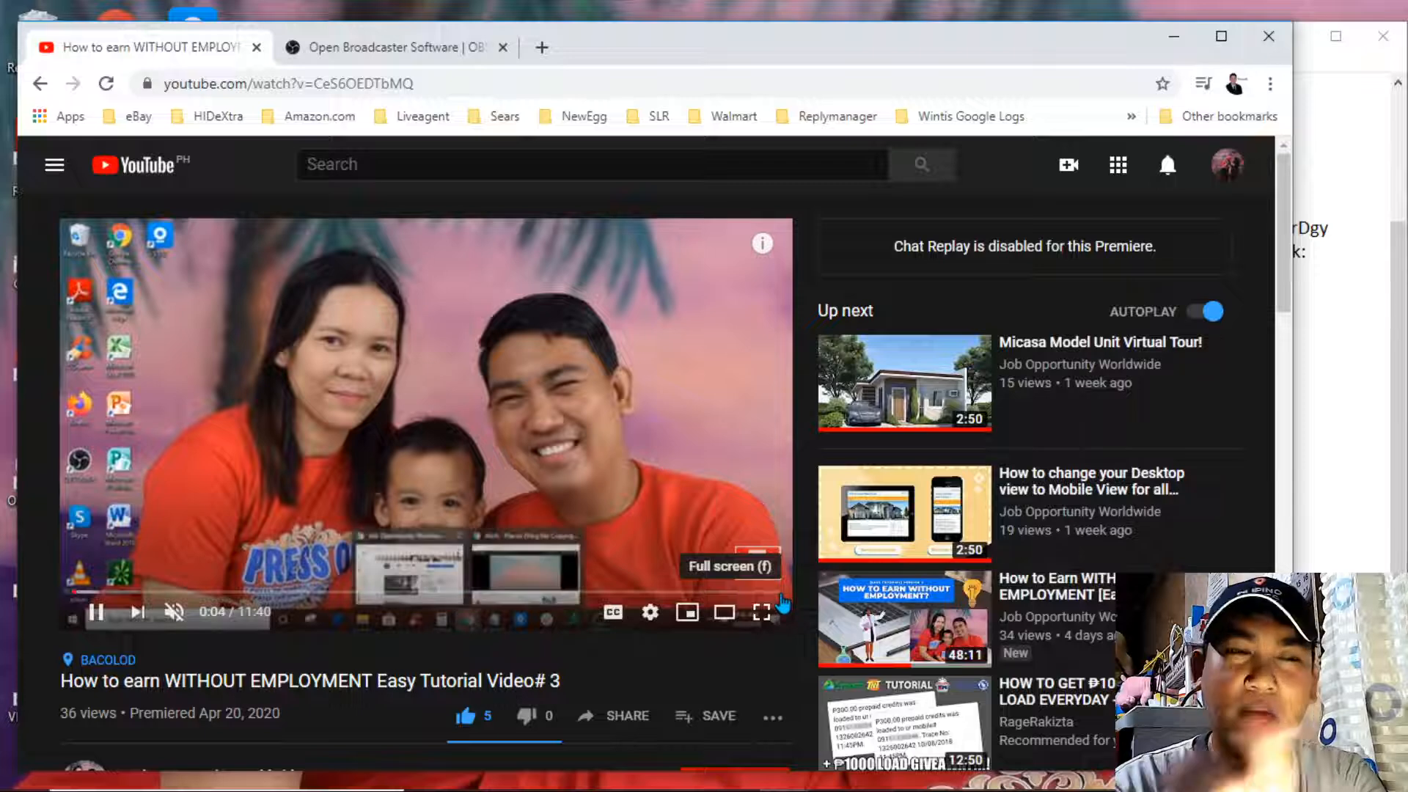
mouse_move(756, 565)
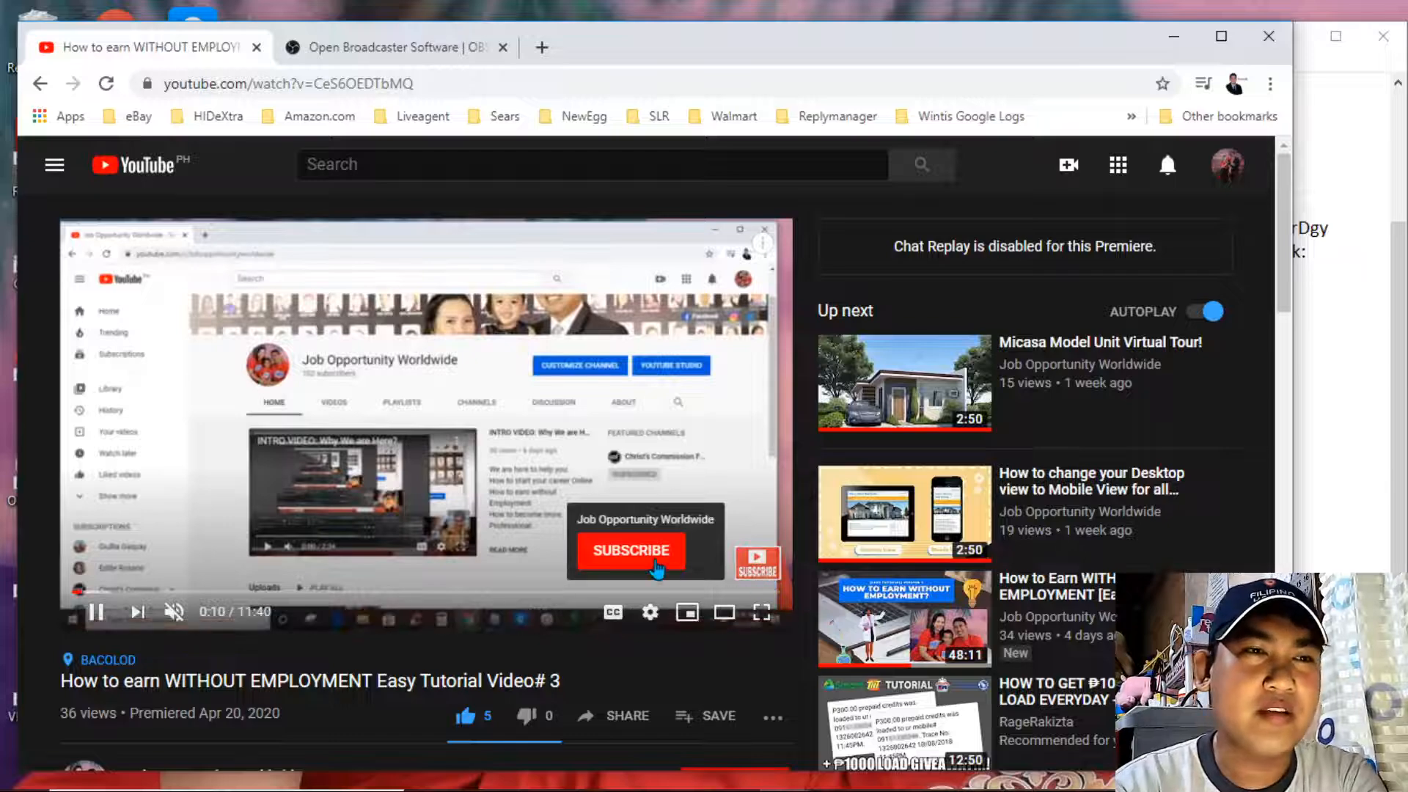
click(655, 565)
Turn on the channel's notifications from the subscription controls below the playing video
scroll(700, 550, down, 3)
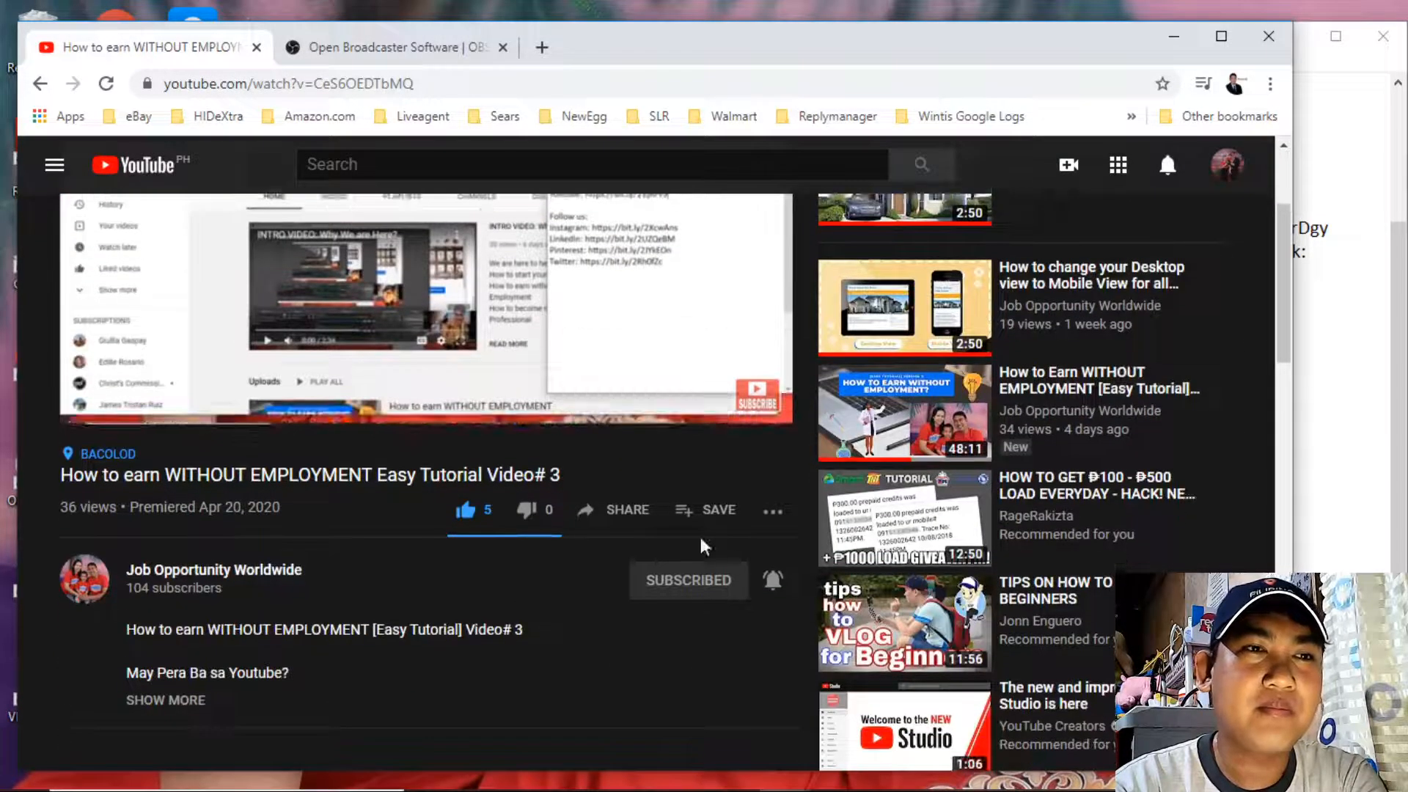
click(773, 579)
click(806, 628)
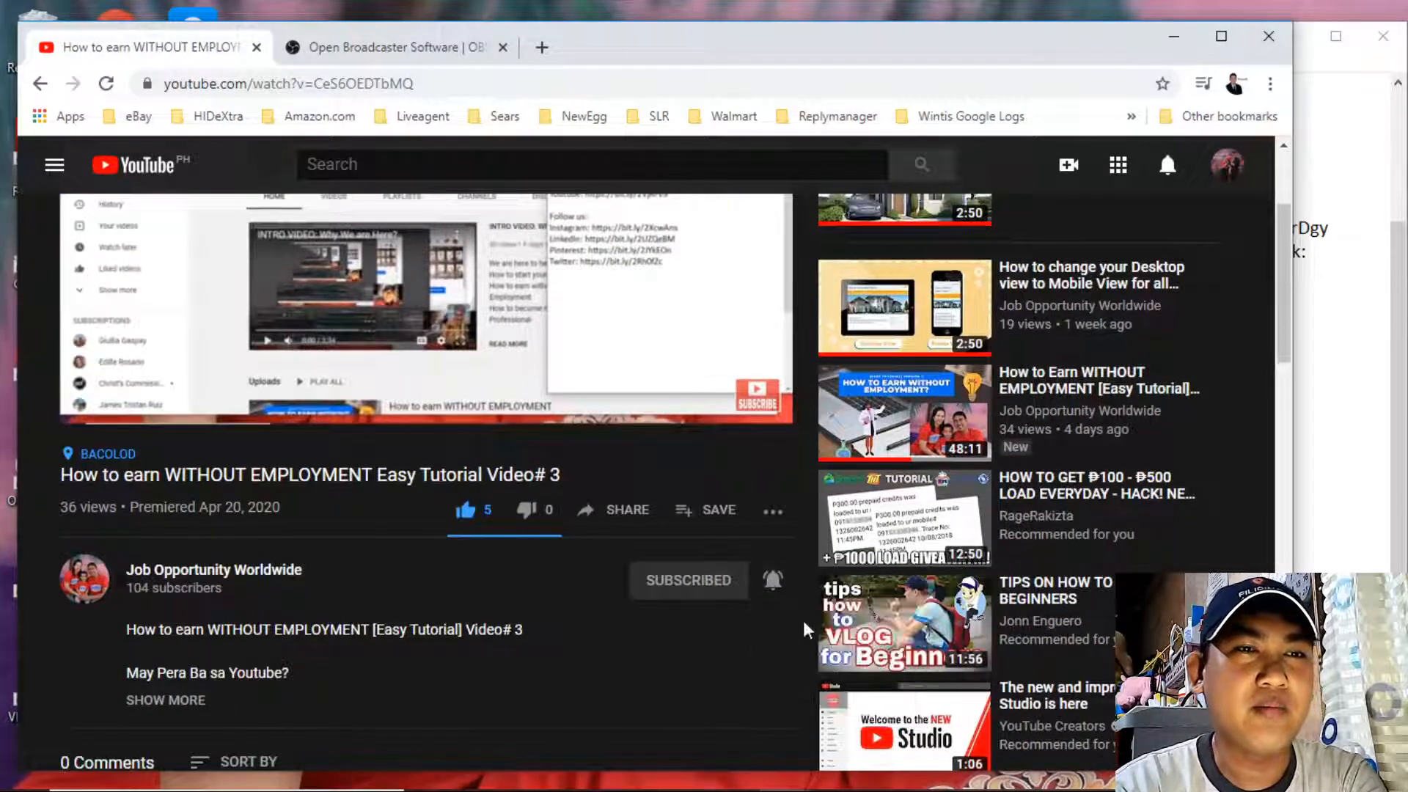
scroll(559, 606, up, 3)
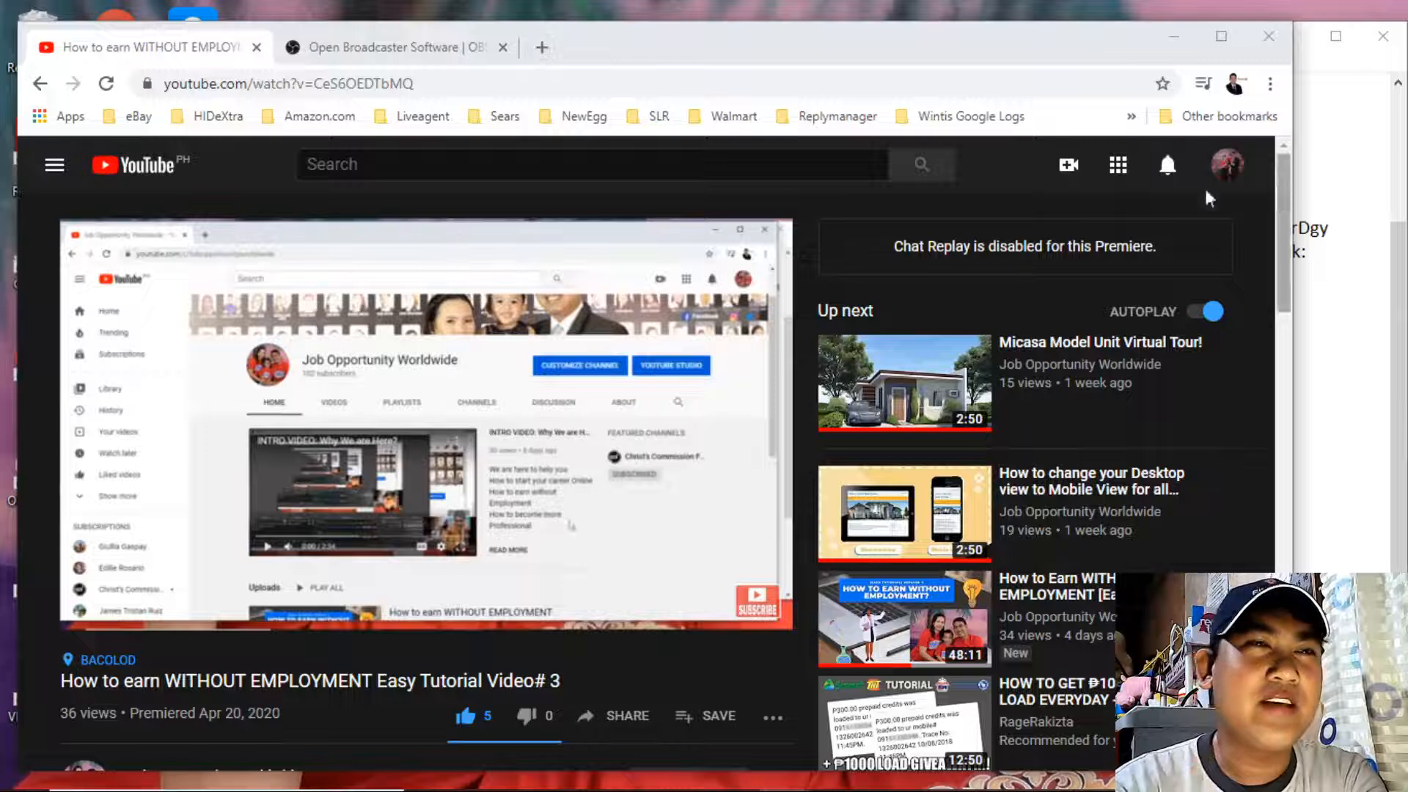
Switch to the OBS Studio website and download the Windows installer
click(399, 50)
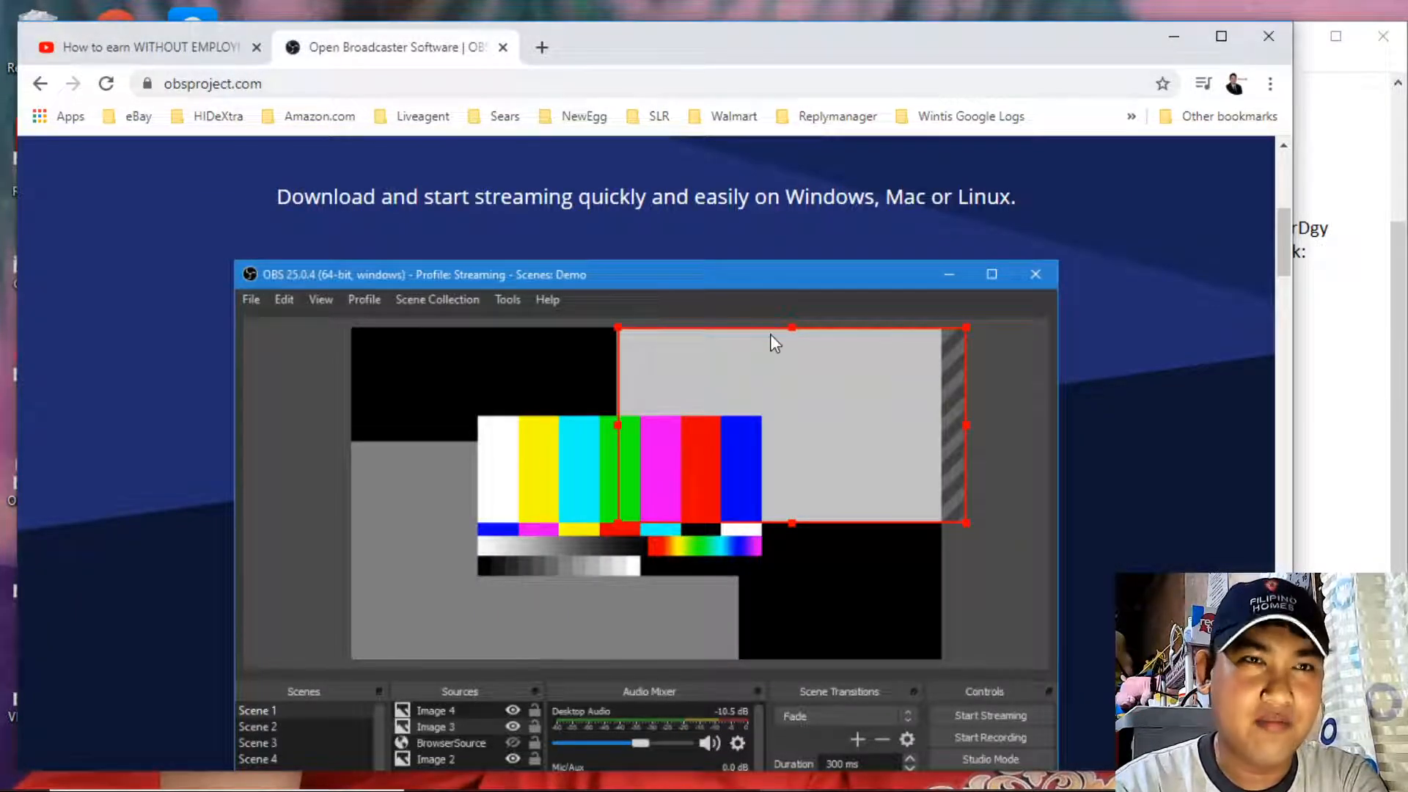
scroll(770, 333, down, 3)
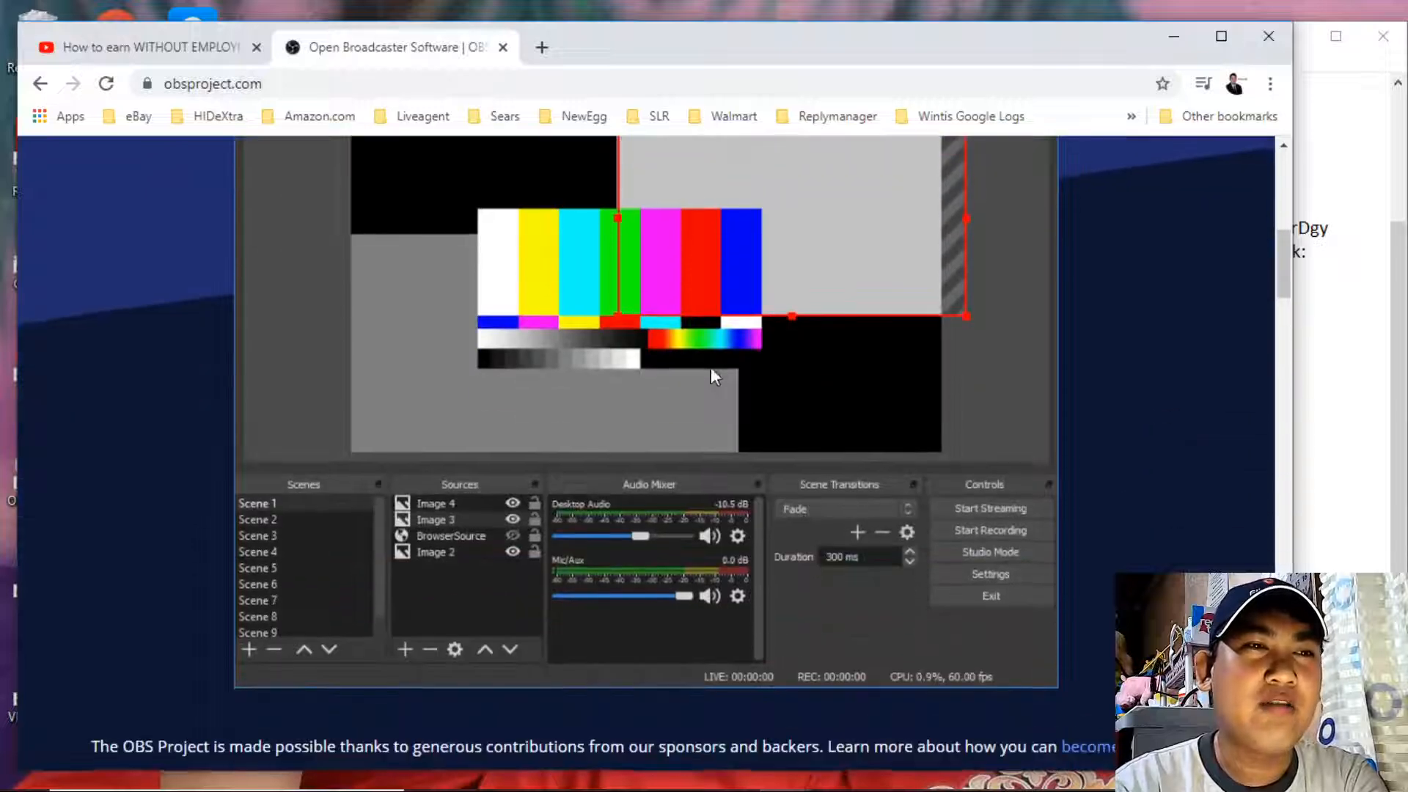
scroll(711, 370, up, 10)
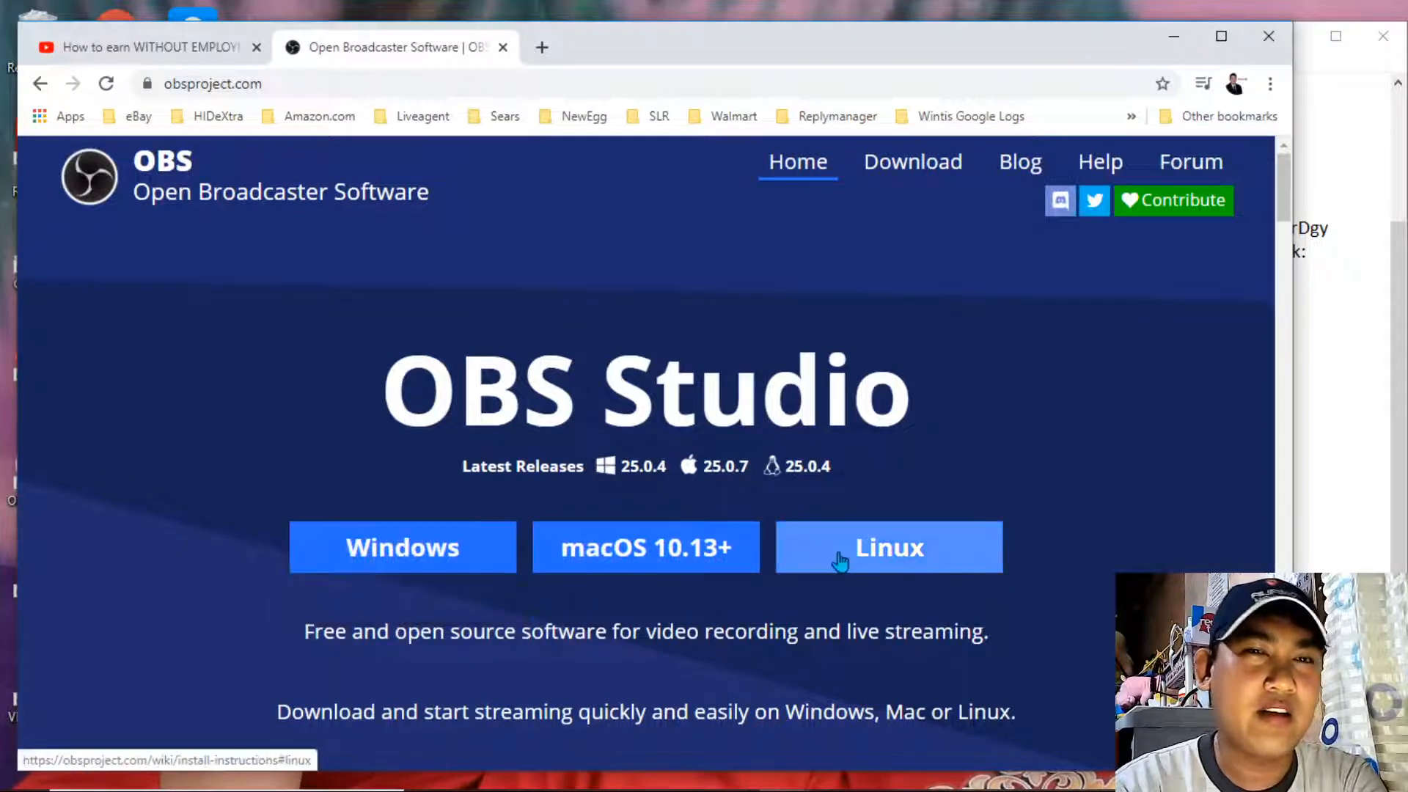
scroll(842, 563, down, 1)
scroll(842, 564, down, 1)
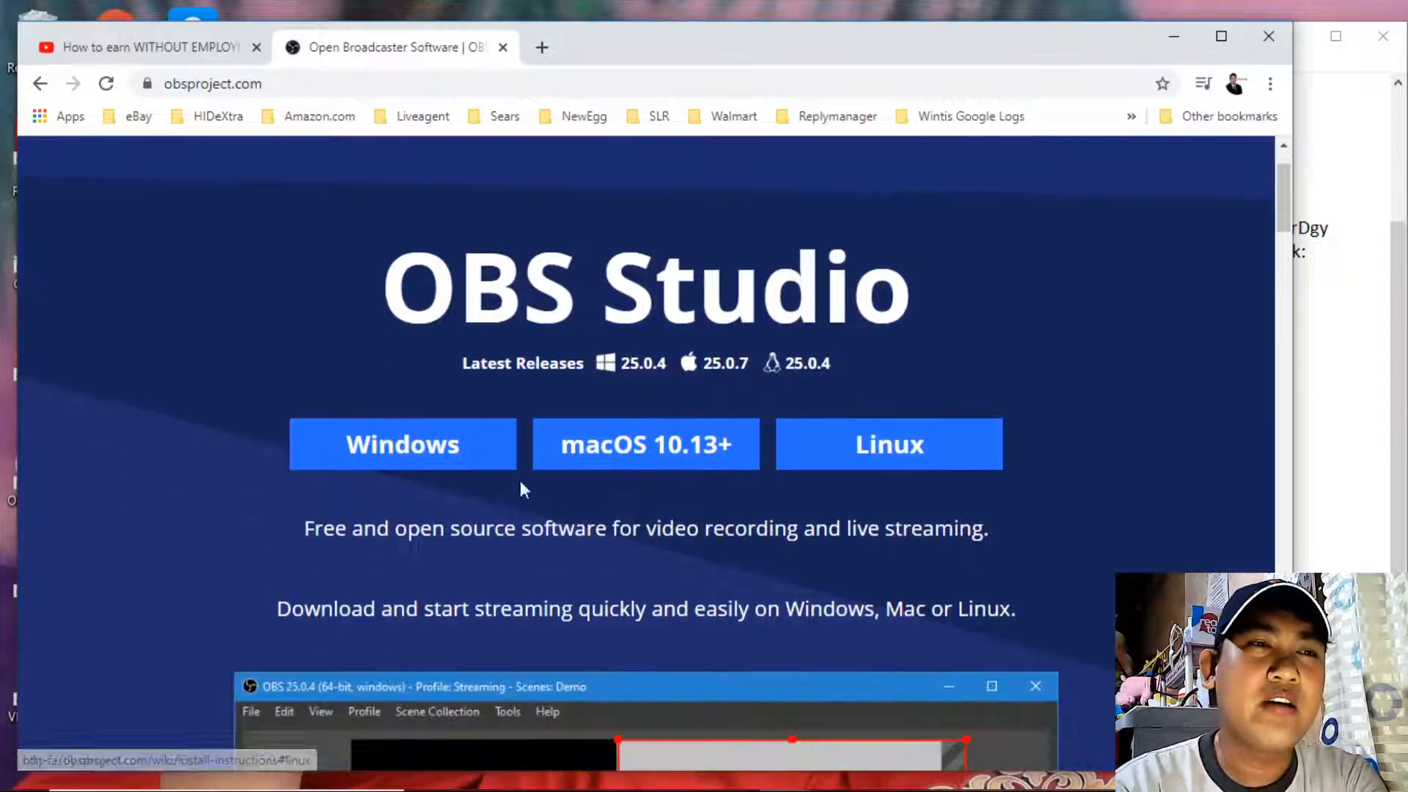
click(393, 445)
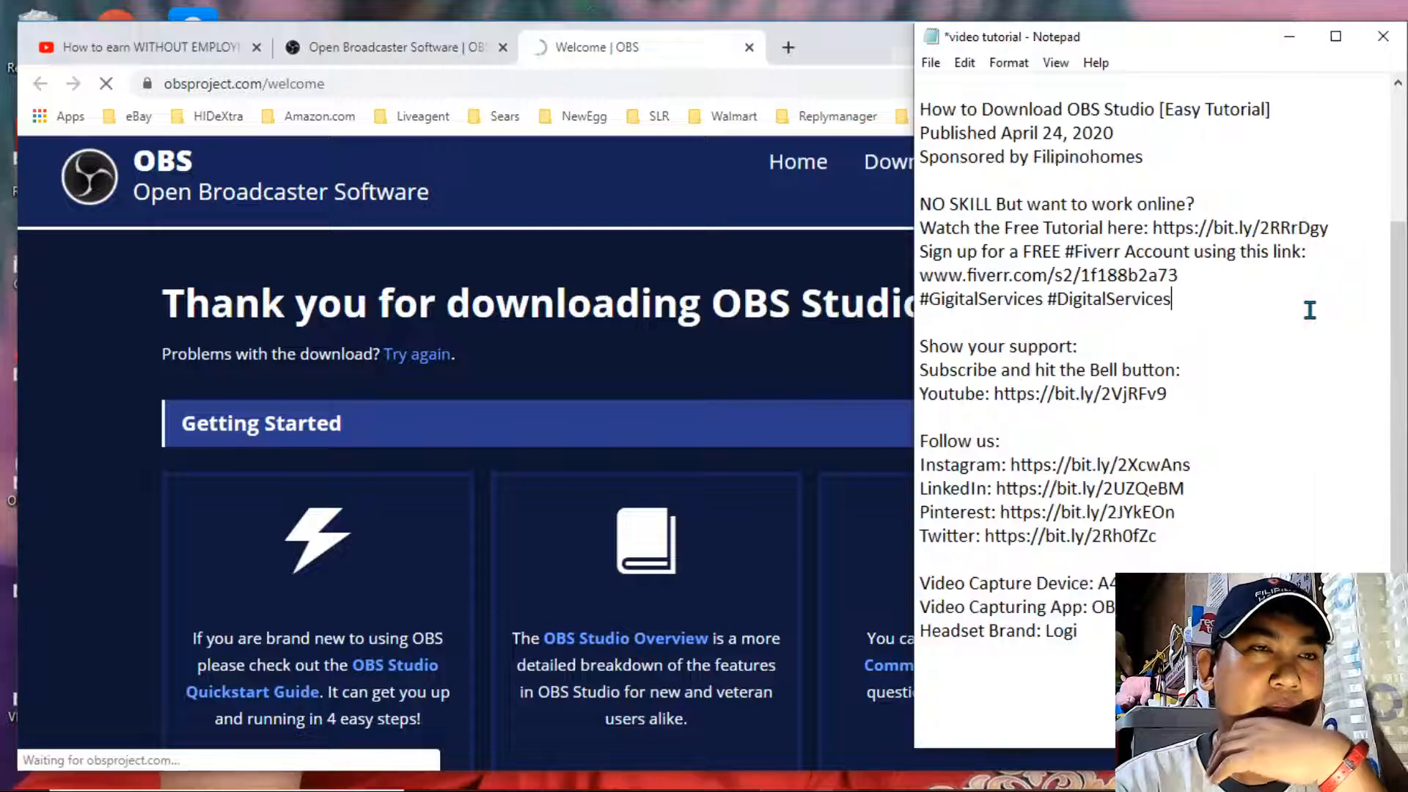
Bring up the video tutorial notes in Notepad and highlight the subscribe link and the social media links
click(1307, 308)
scroll(1278, 306, up, 2)
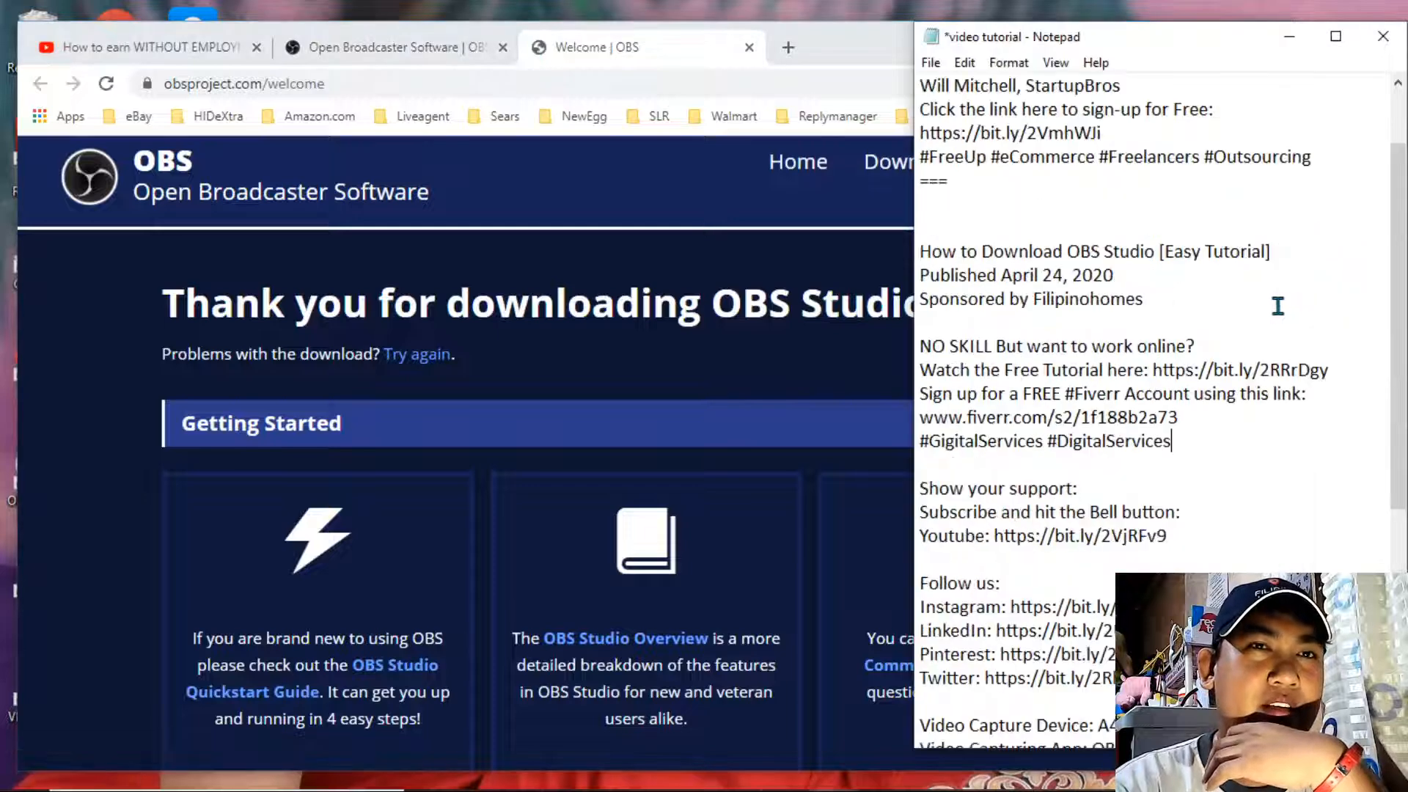
scroll(1181, 305, down, 1)
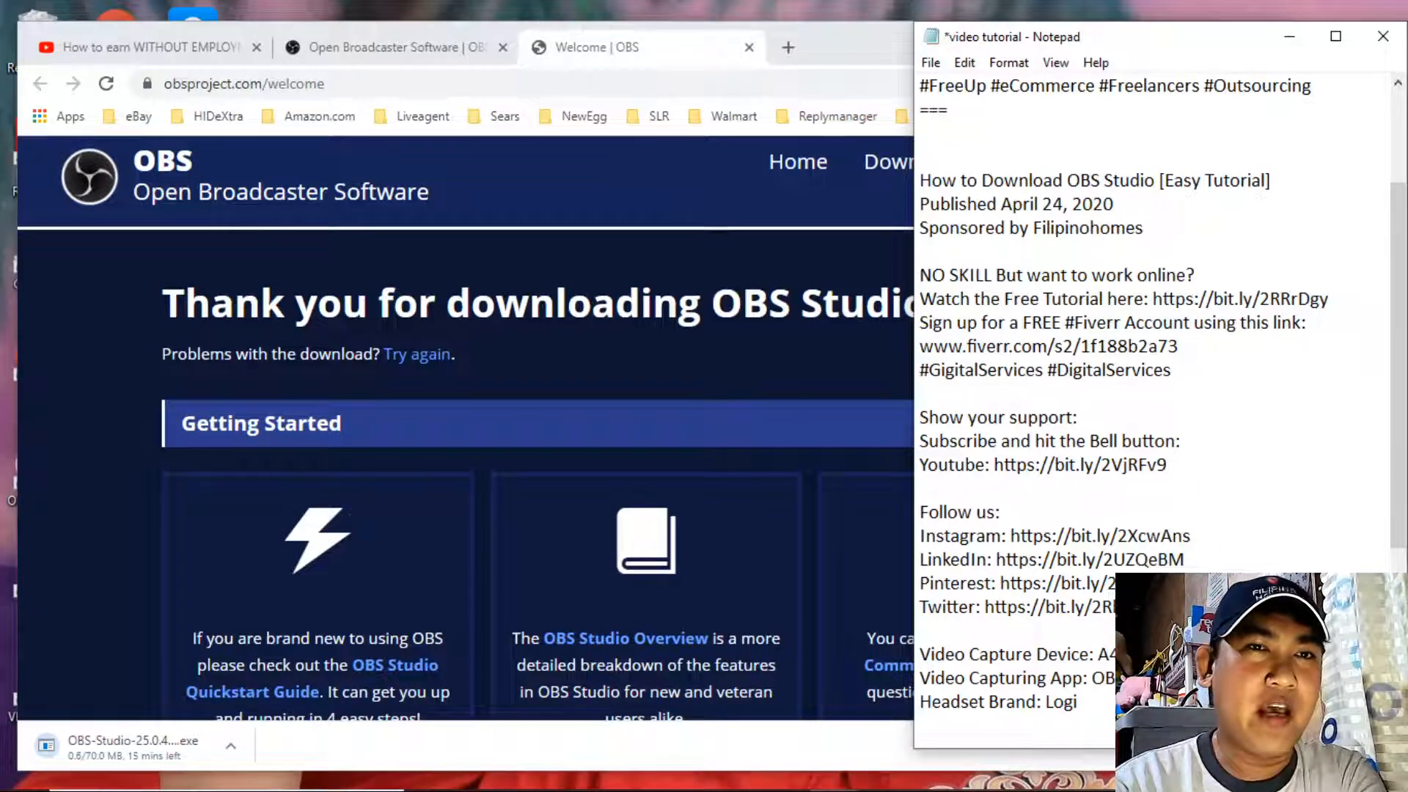
drag(1144, 607, 868, 437)
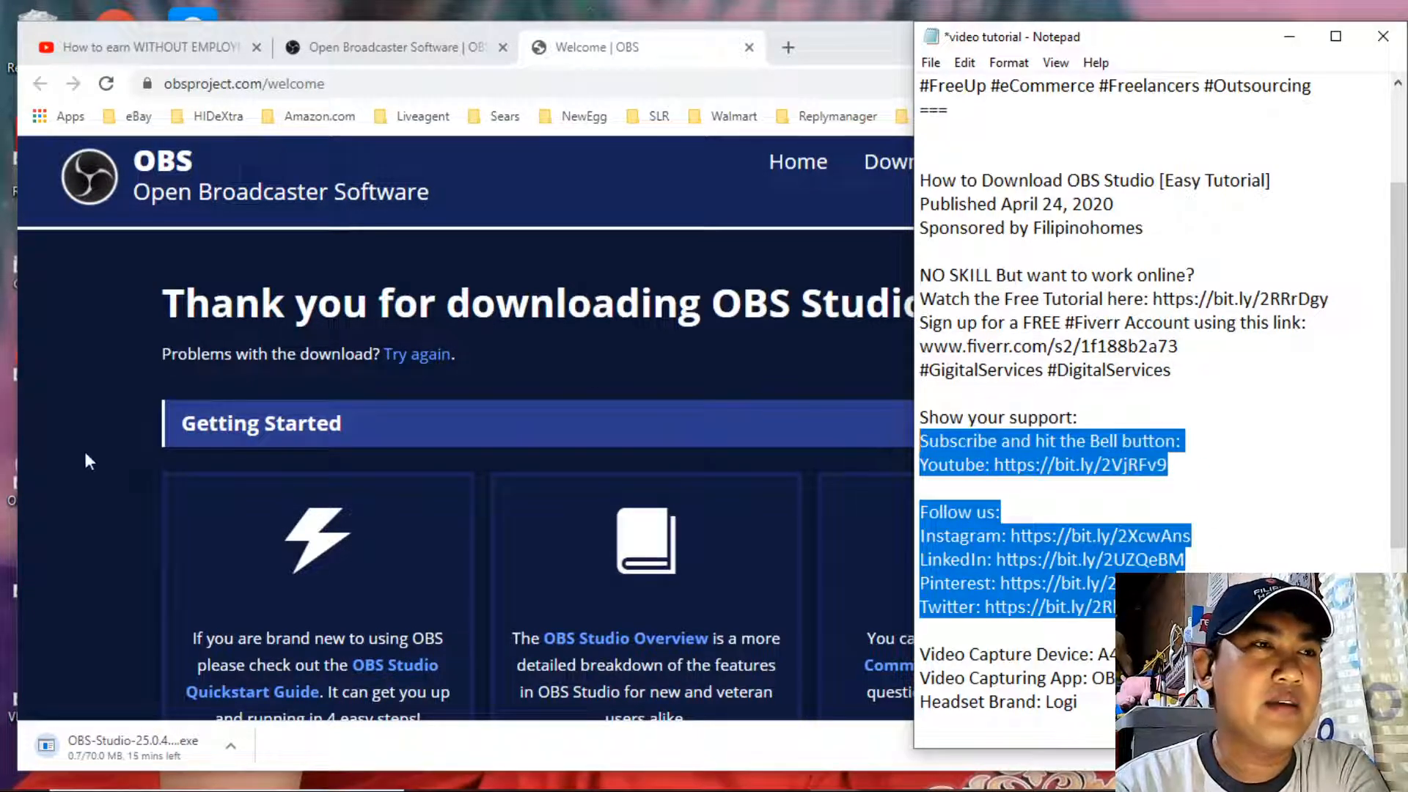
Return to the browser and cancel the running OBS Studio installer download
click(60, 451)
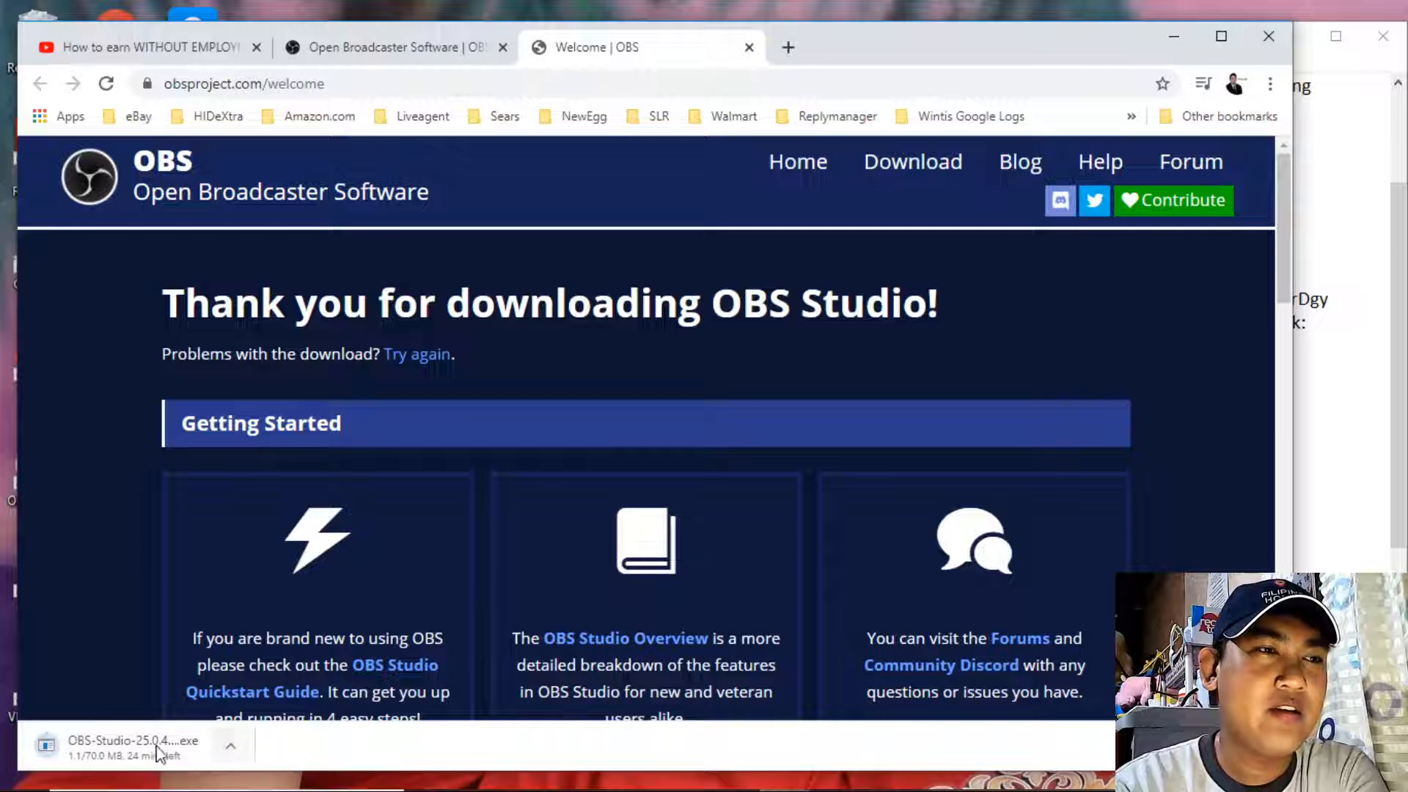
click(233, 747)
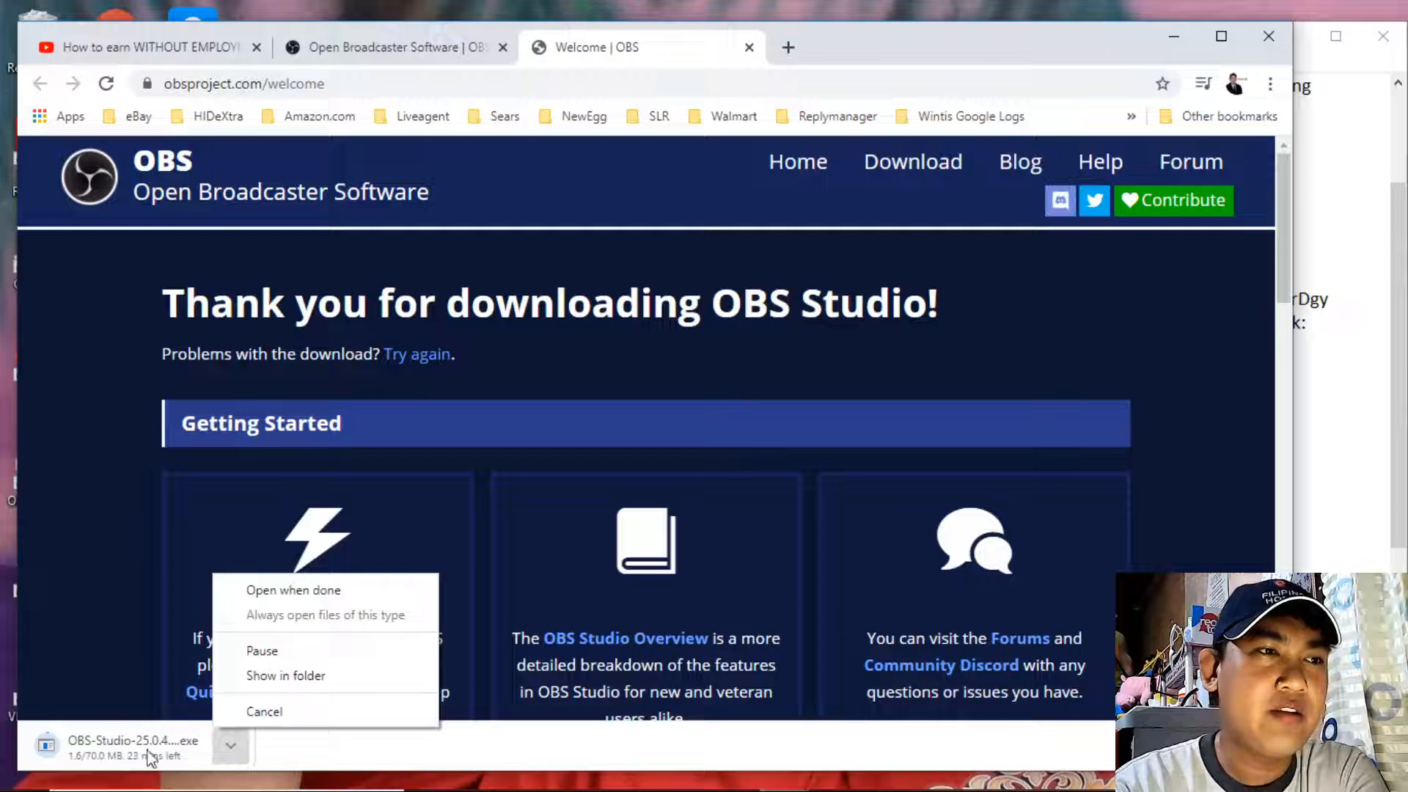
click(282, 709)
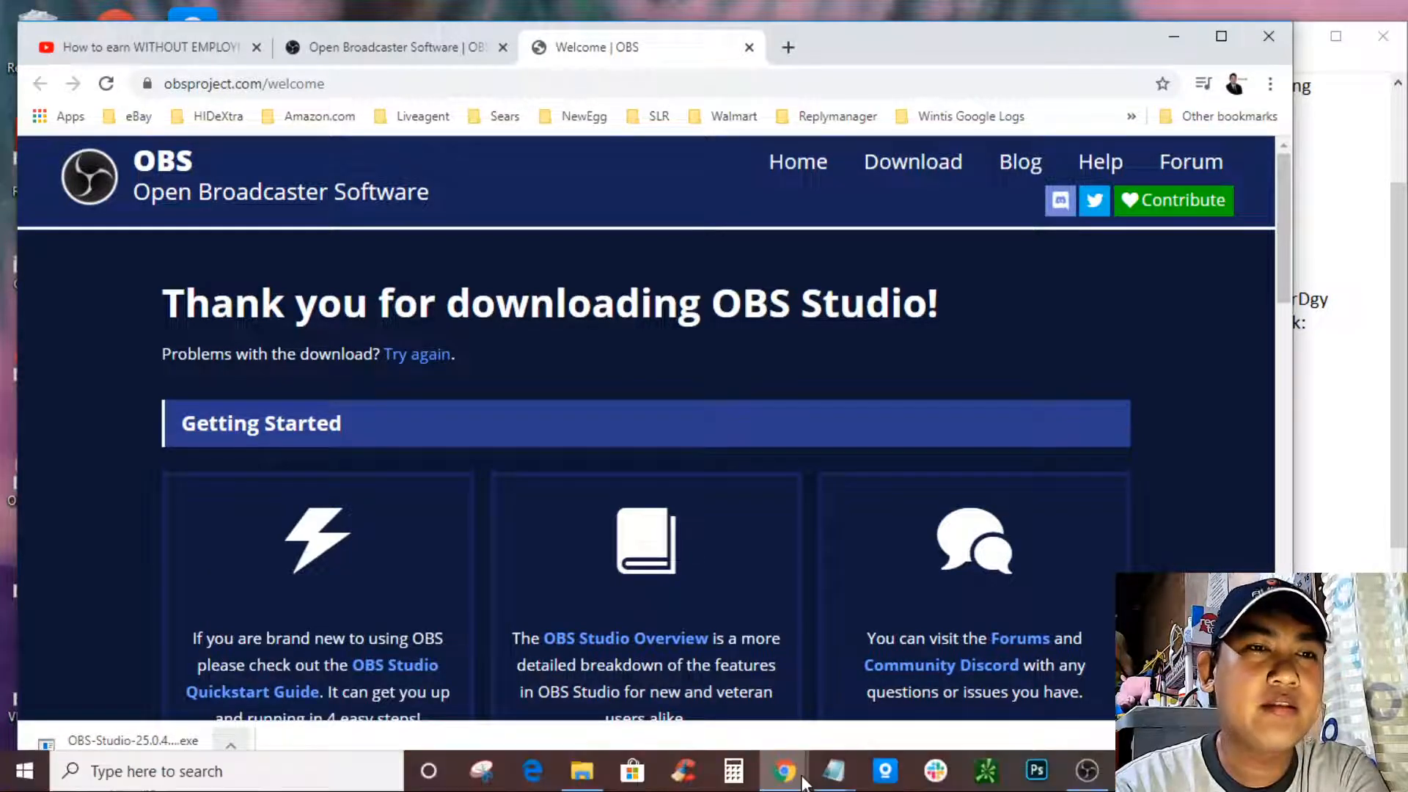
Switch to File Explorer and open the Apps folder inside Documents
click(578, 775)
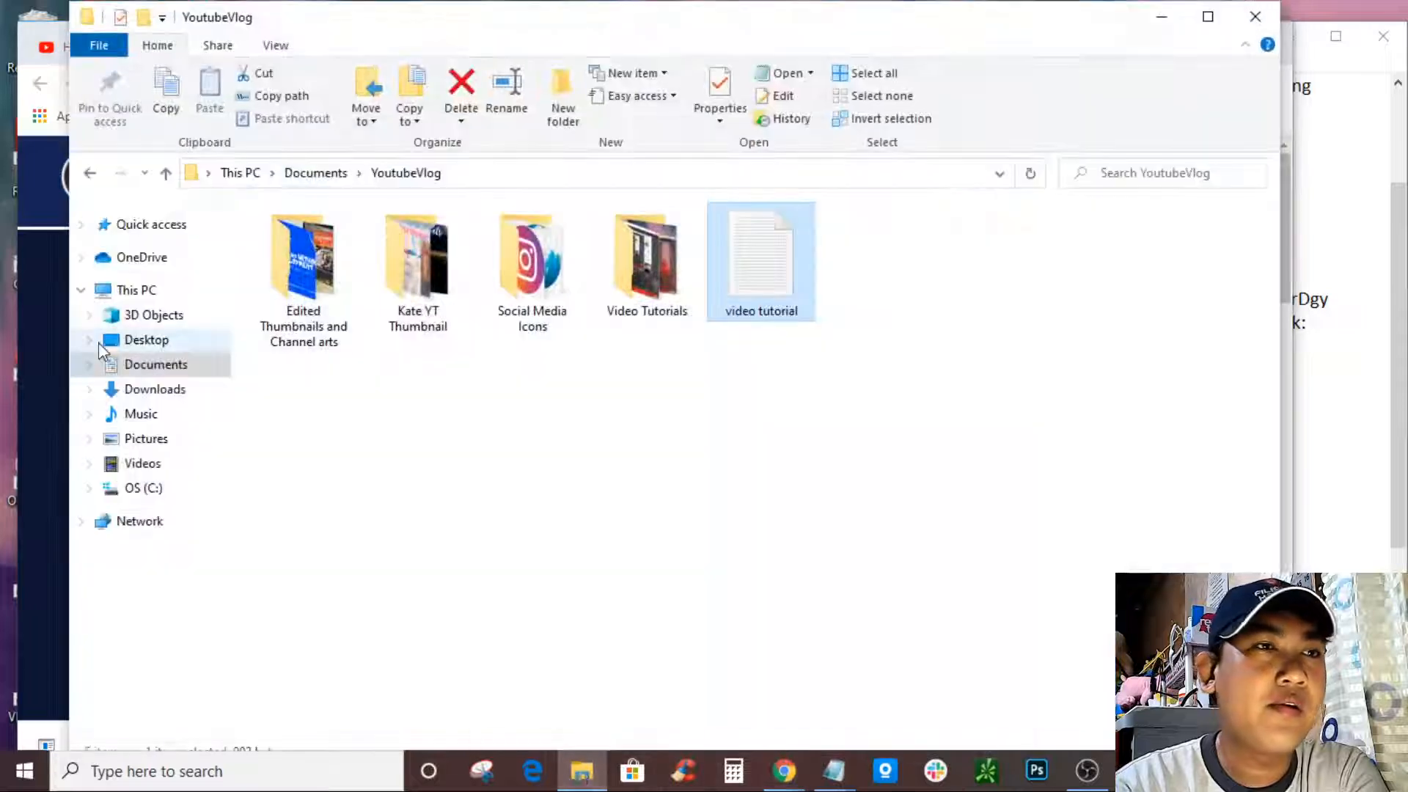
click(165, 374)
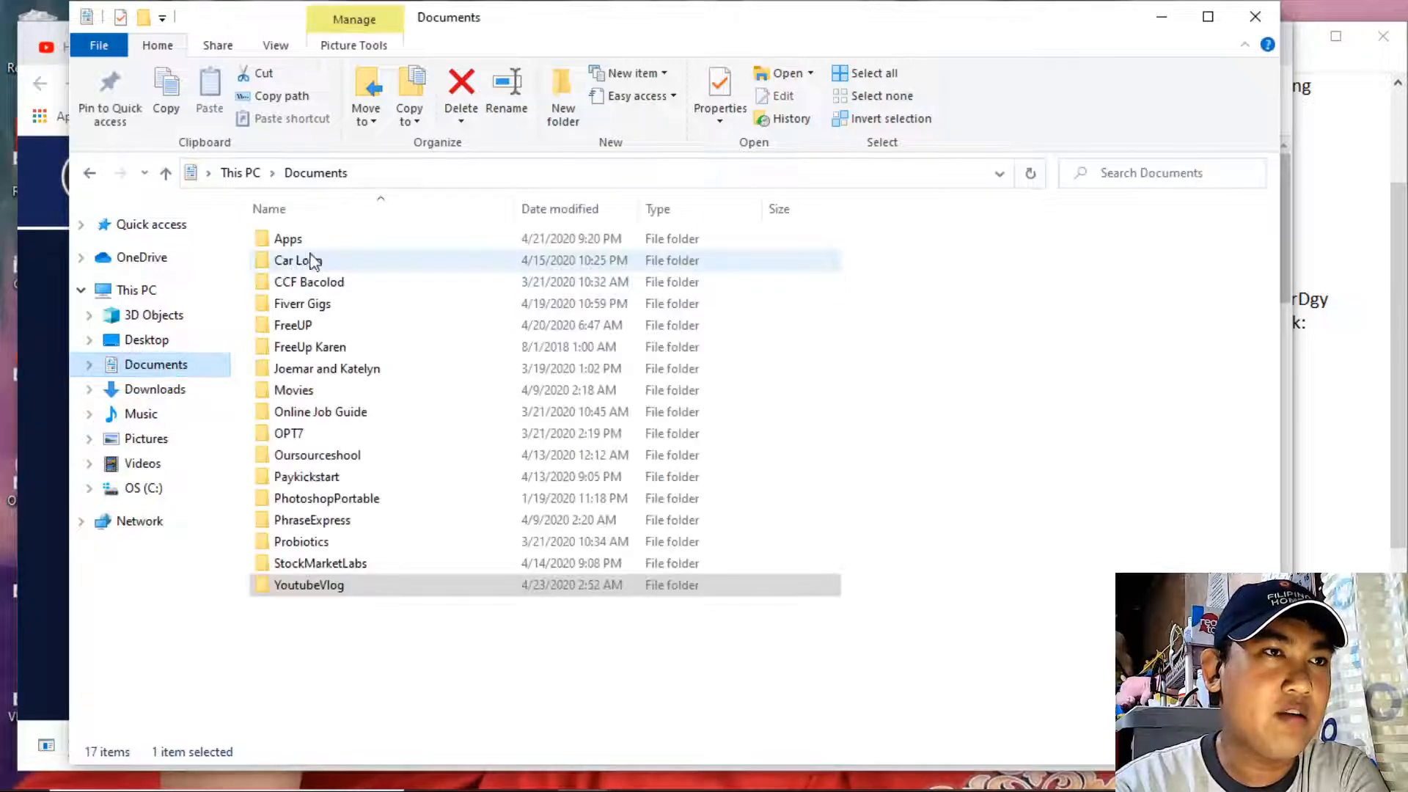
click(308, 242)
key(Return)
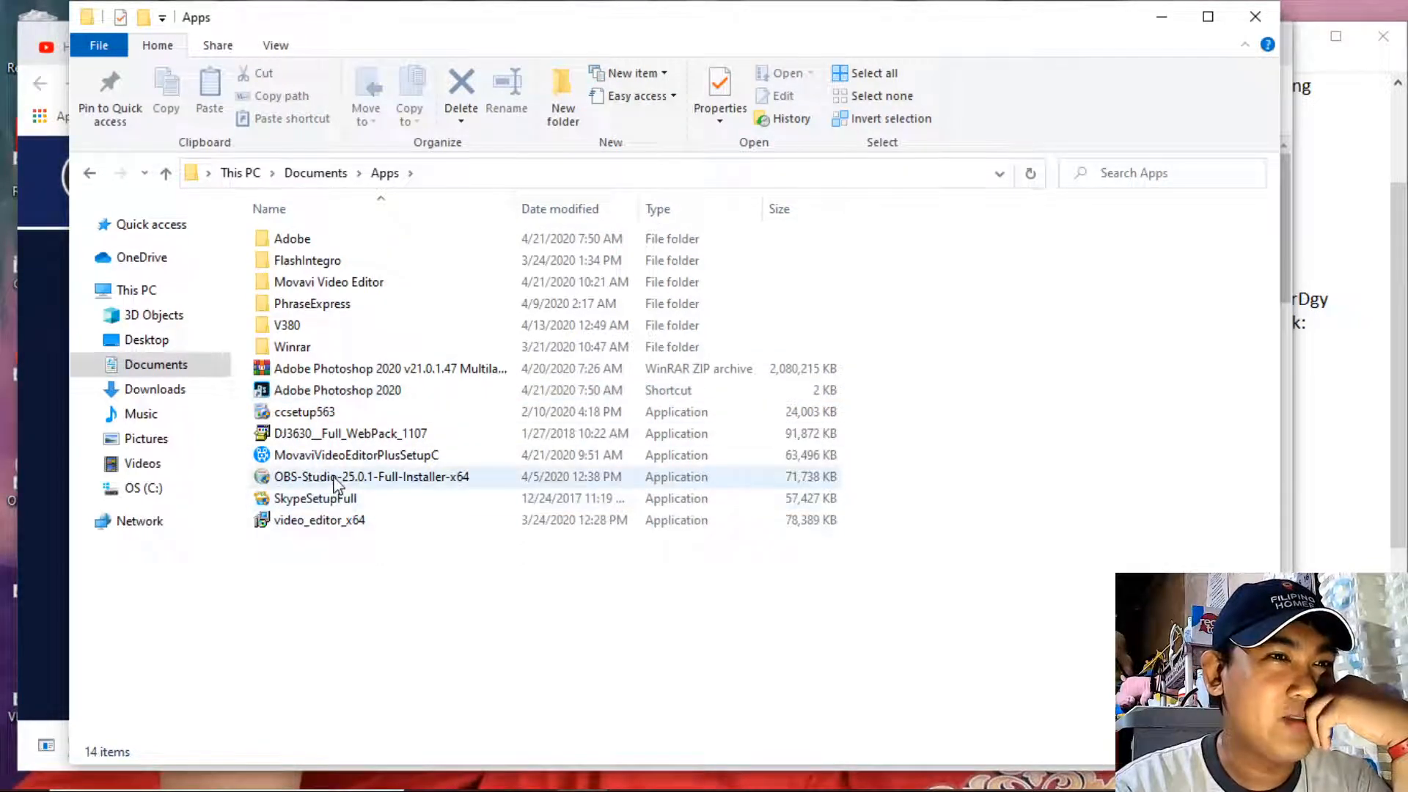
Try to run the OBS-Studio-25.0.1-Full-Installer-x64 file, view its available actions and dismiss them
click(307, 478)
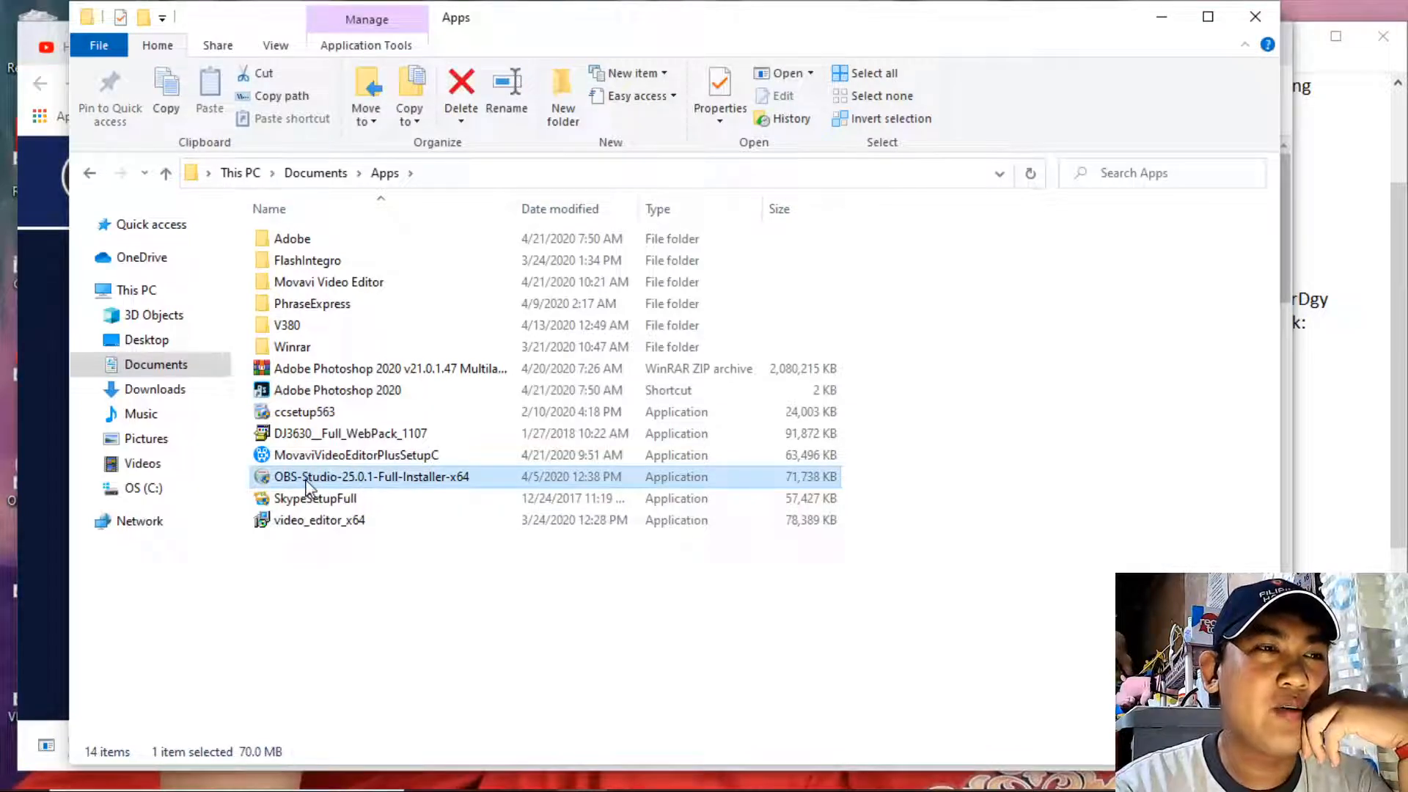
double_click(306, 481)
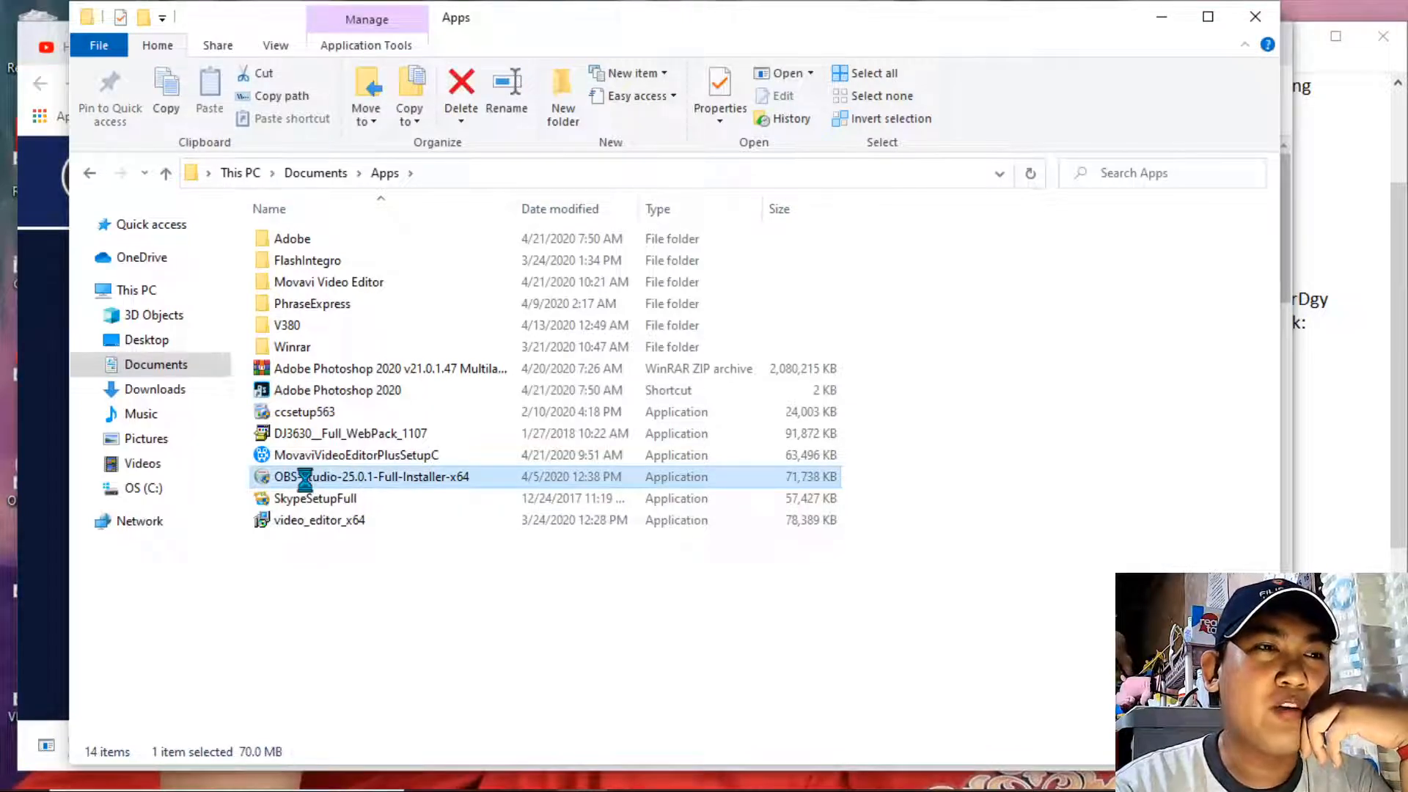
right_click(305, 478)
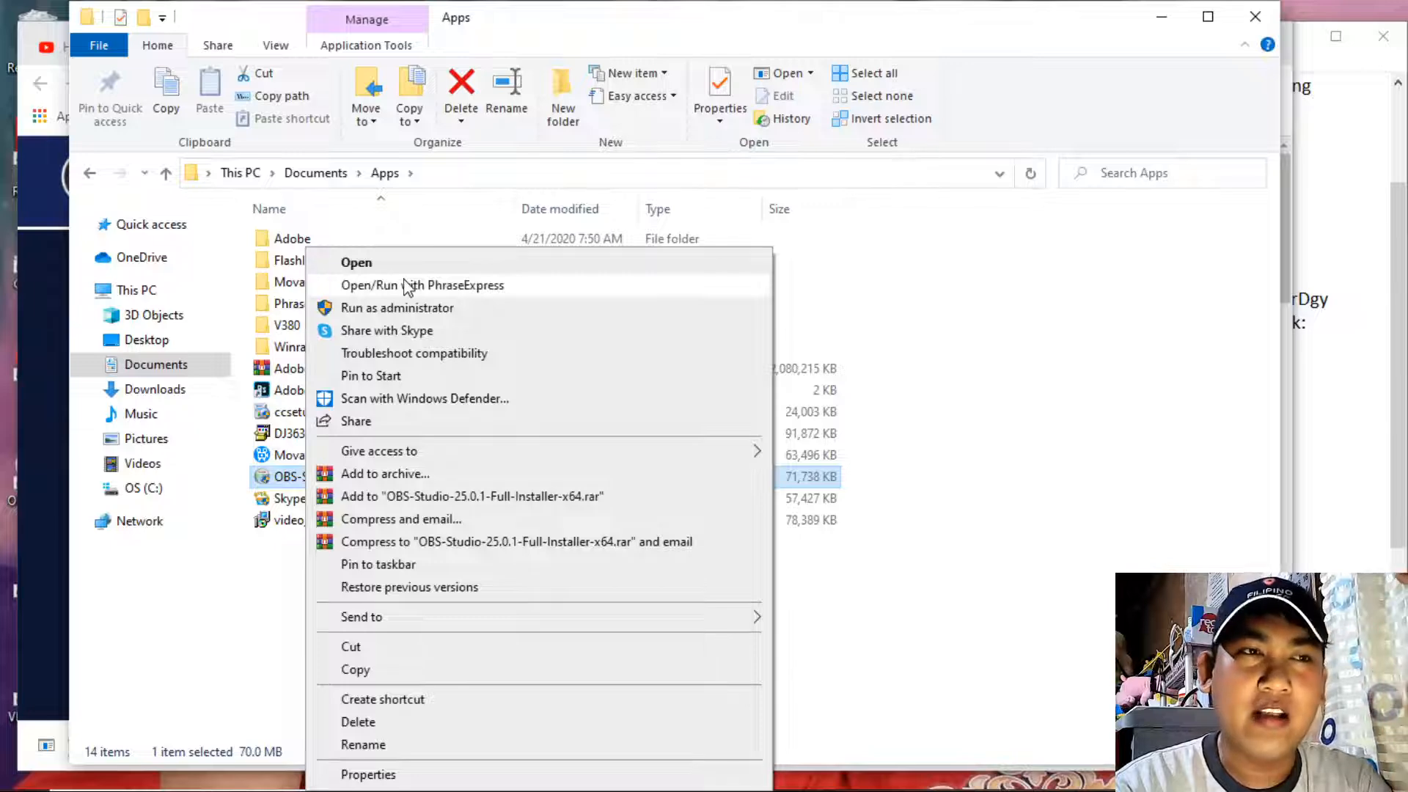
click(986, 396)
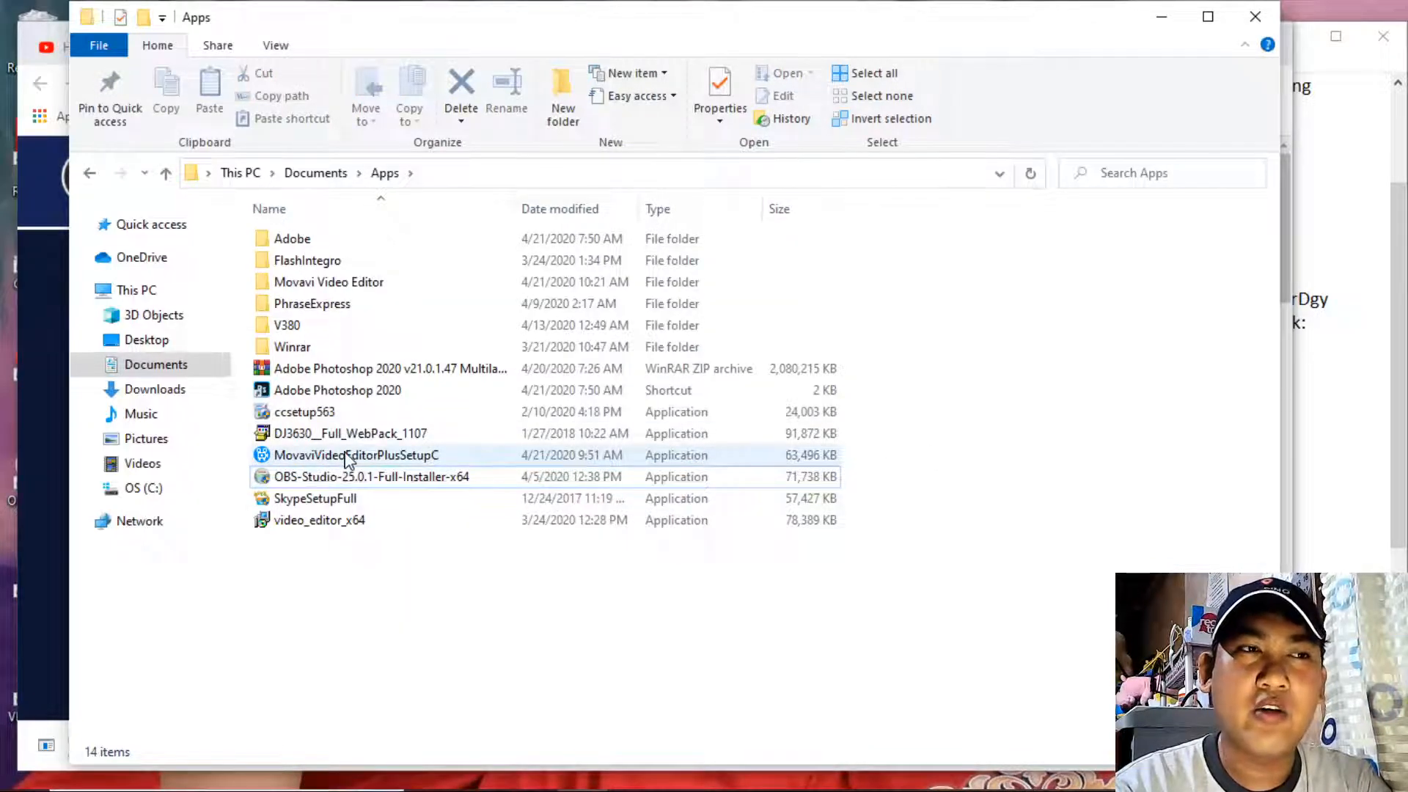
mouse_move(347, 460)
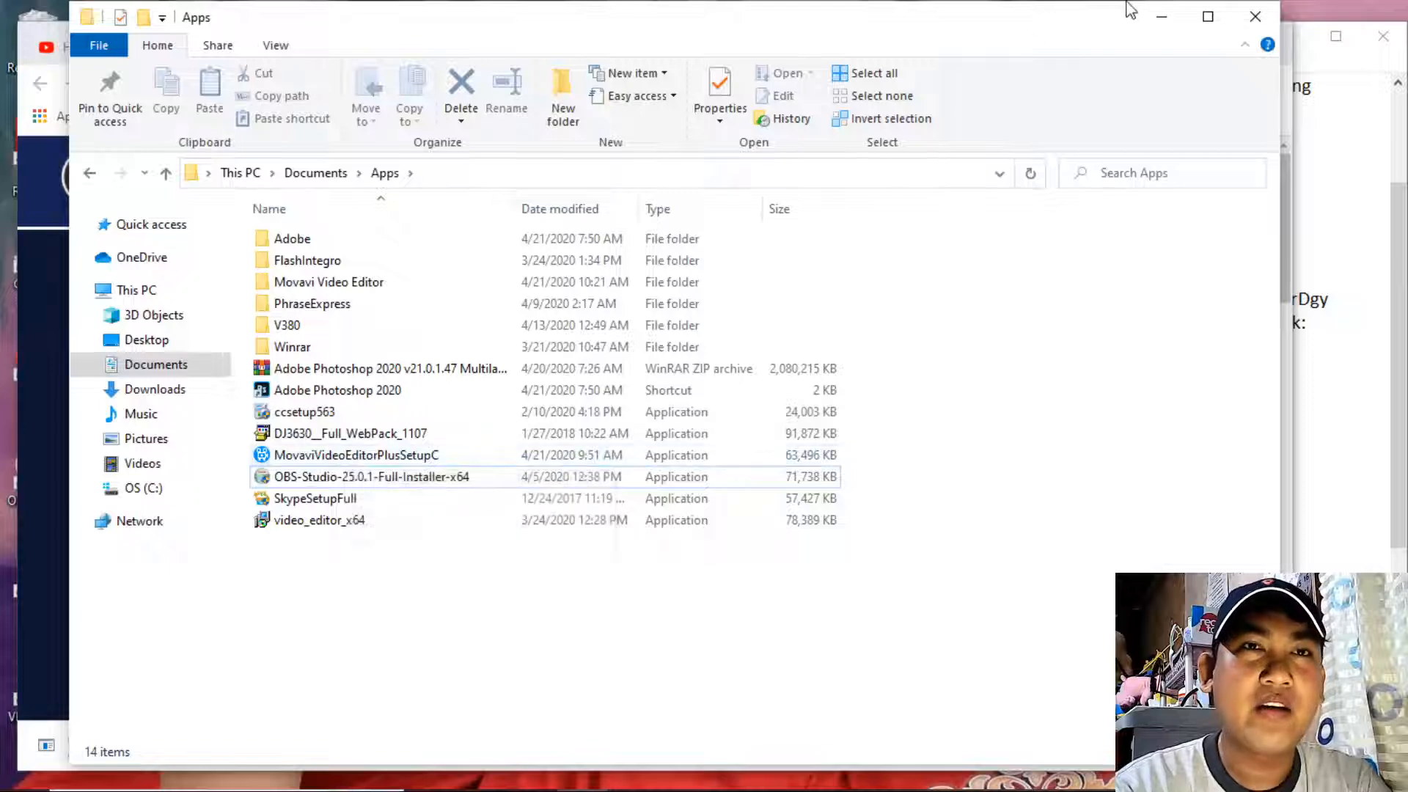
Minimize the File Explorer and browser windows and bring up OBS Studio
click(1161, 16)
click(1176, 40)
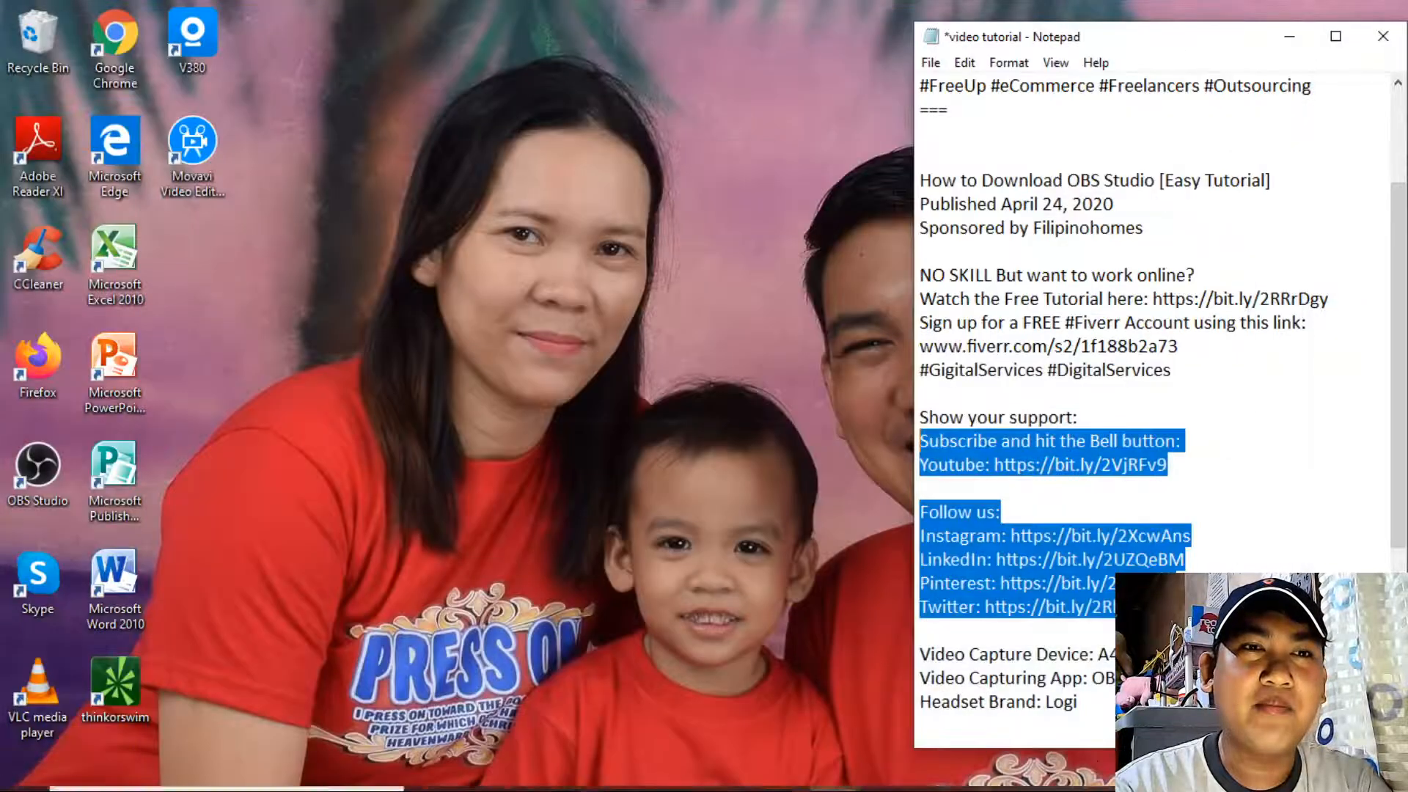
click(1100, 776)
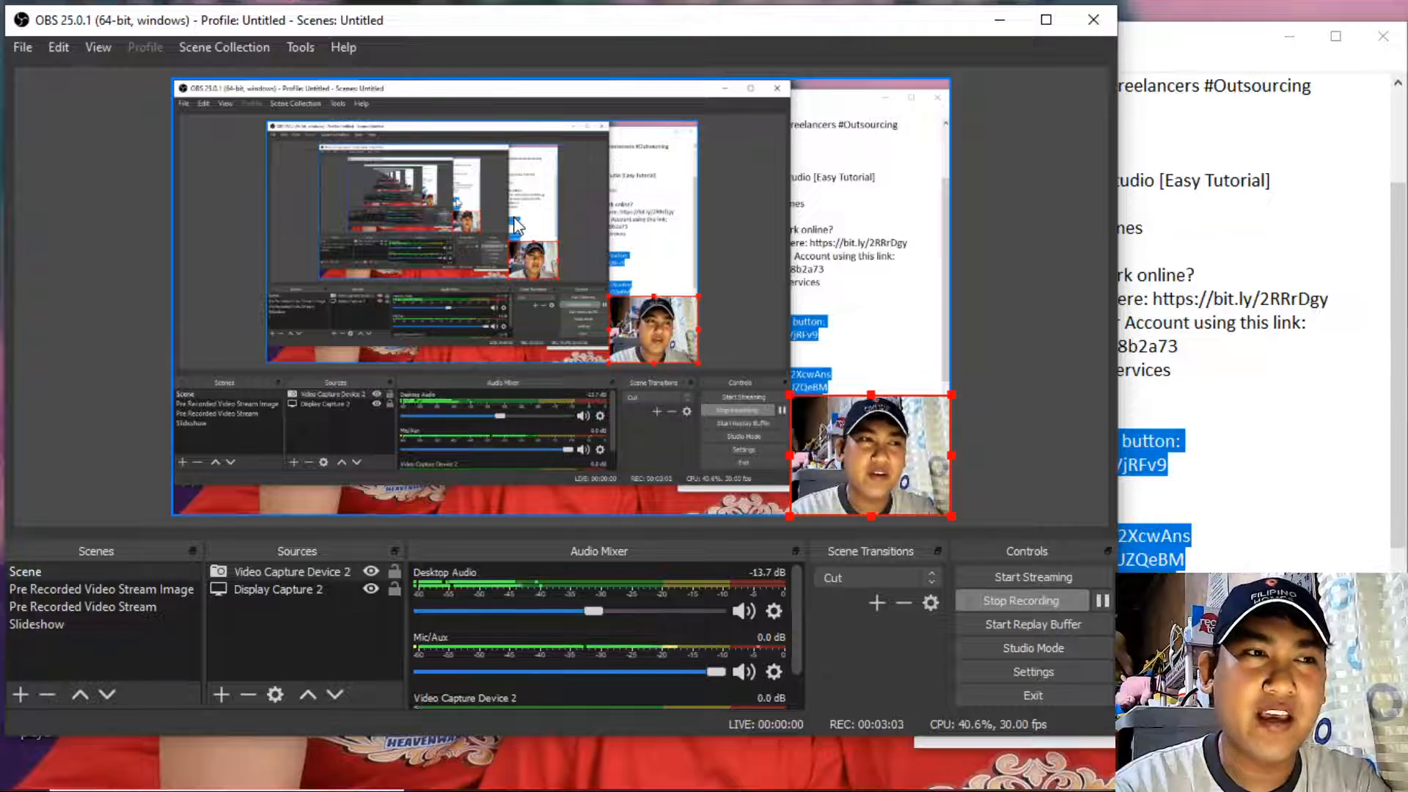
View the source types that can be added, and remove the display capture source from the scene
click(226, 697)
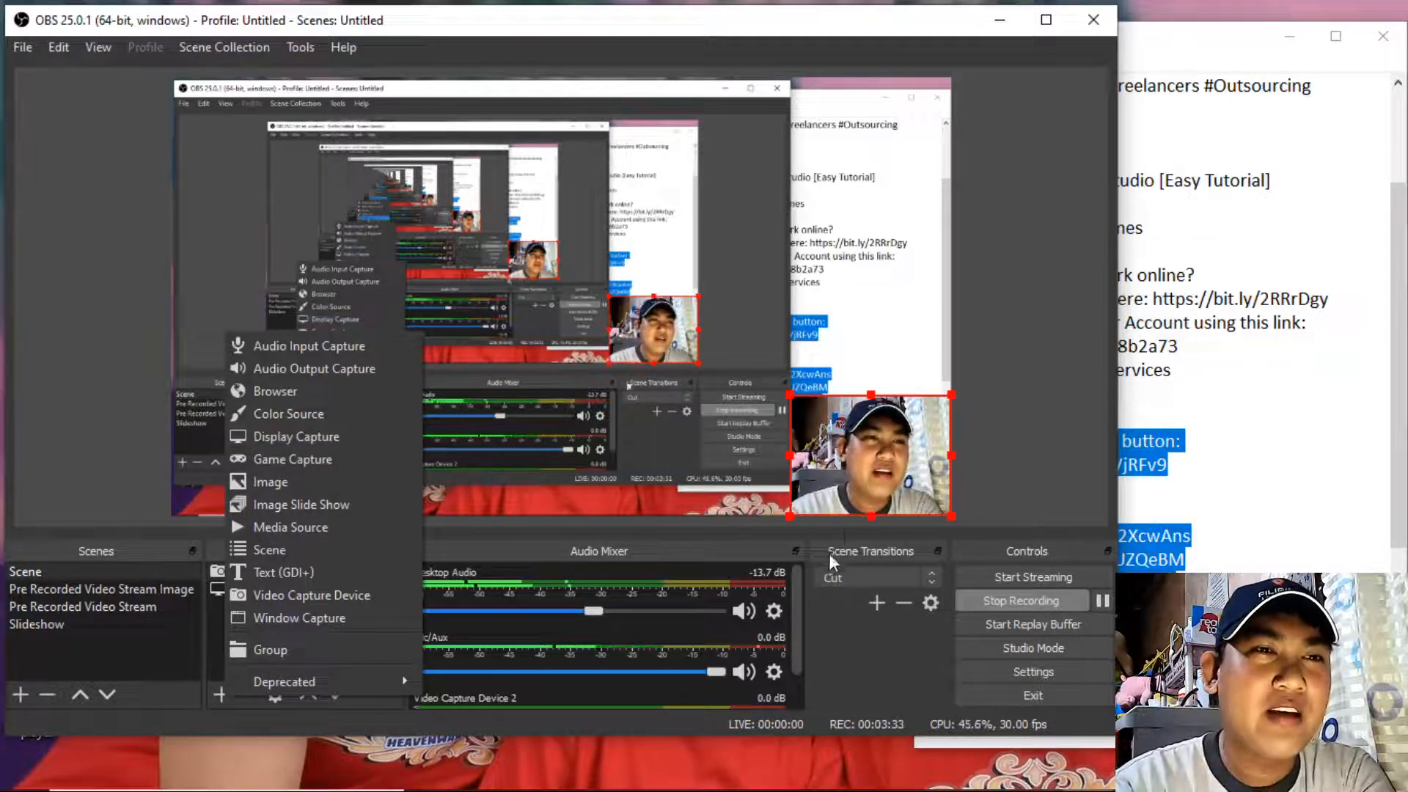
click(865, 470)
right_click(866, 456)
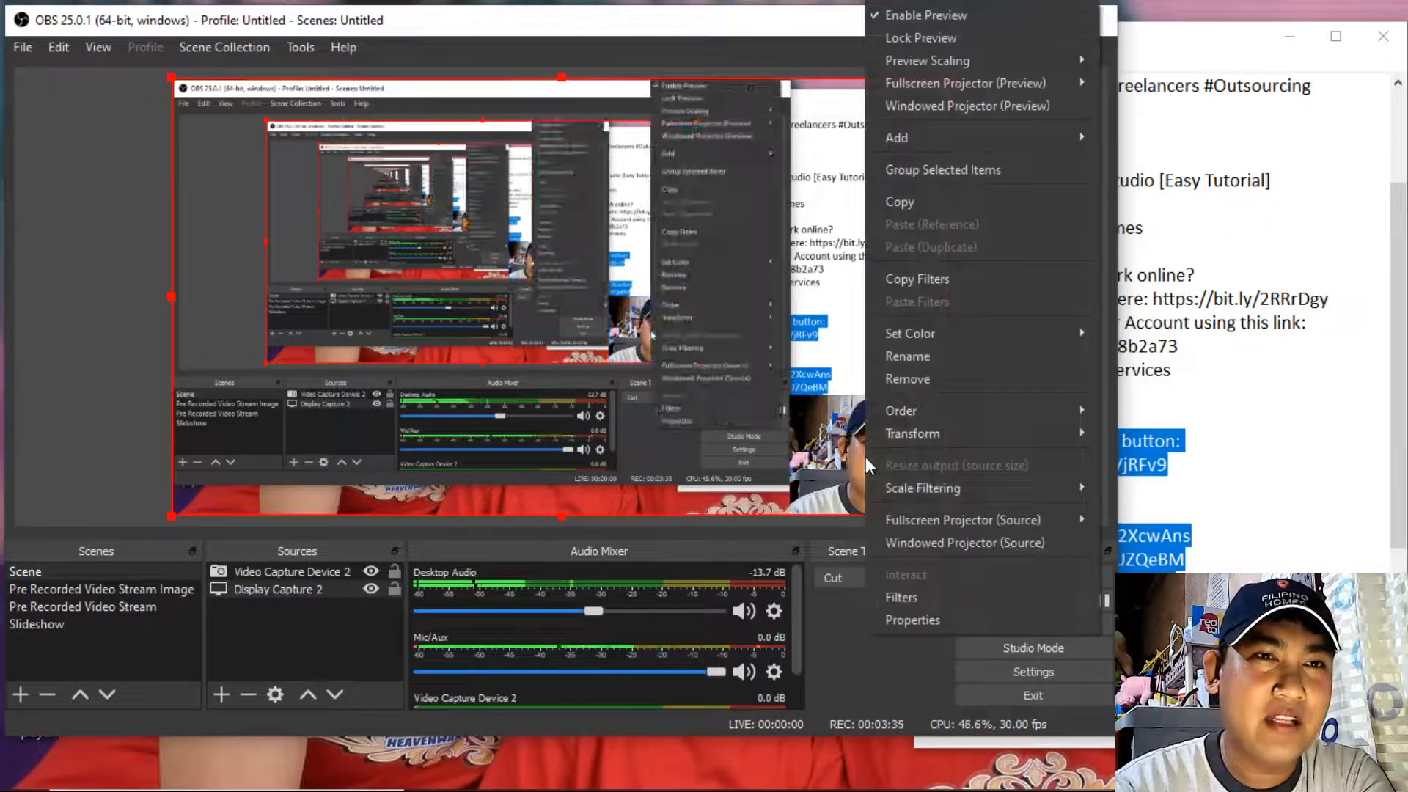
click(905, 379)
click(634, 411)
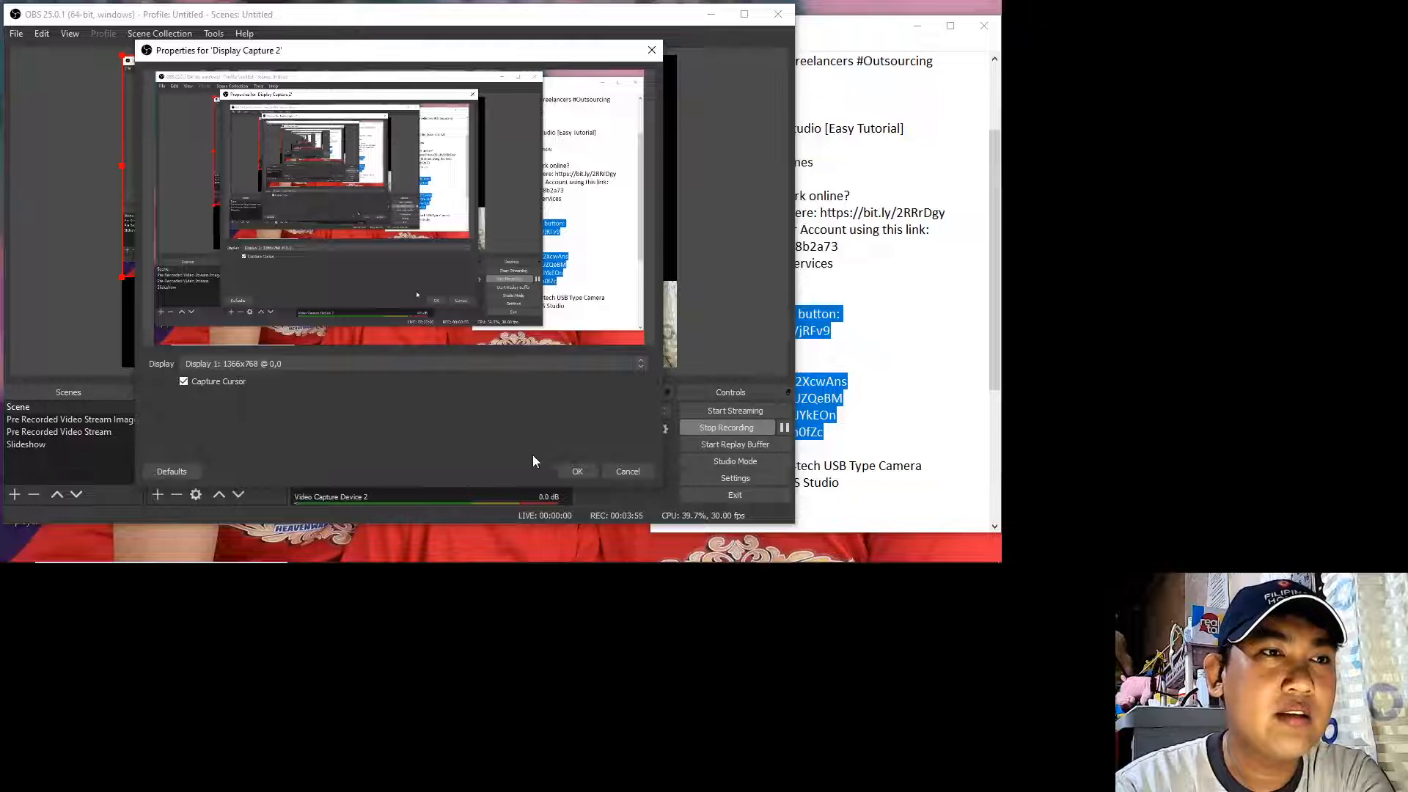
Accept the Display 1 capture with the cursor included, and enlarge the captured screen to fill the canvas
click(575, 471)
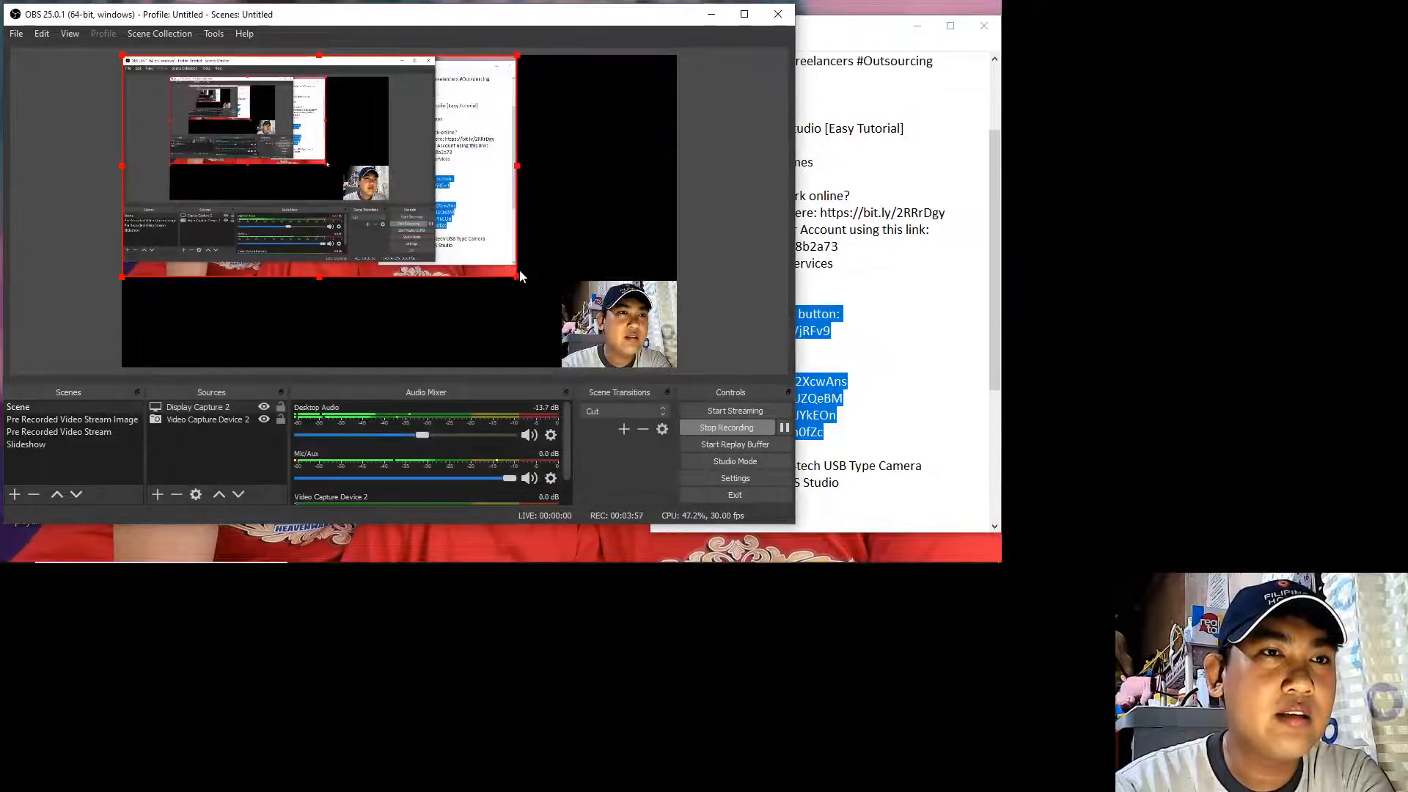
mouse_move(523, 281)
mouse_down()
mouse_move(600, 315)
mouse_move(504, 274)
mouse_move(518, 275)
mouse_up()
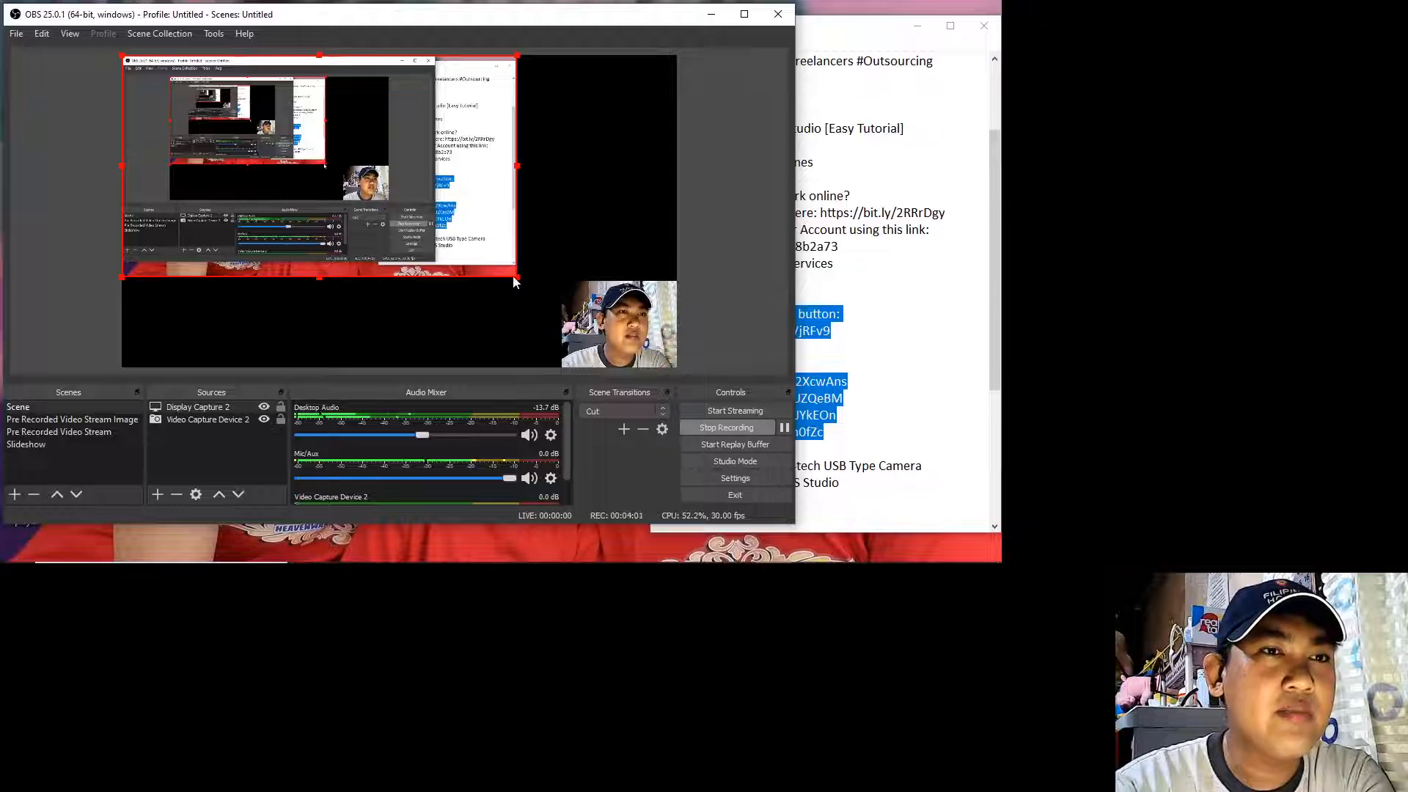
drag(516, 277, 675, 368)
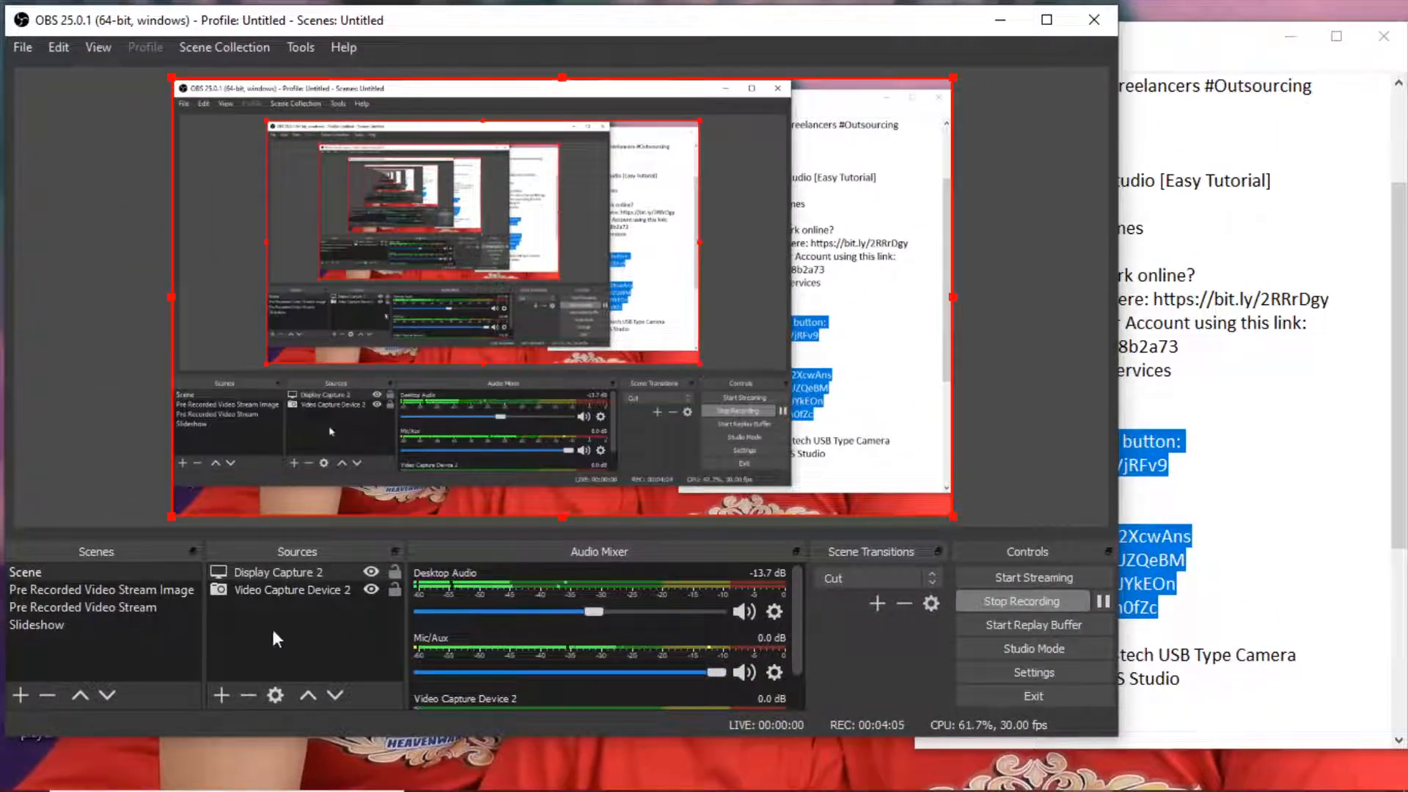
Remove the Video Capture Device 2 source from the scene
click(272, 591)
right_click(272, 591)
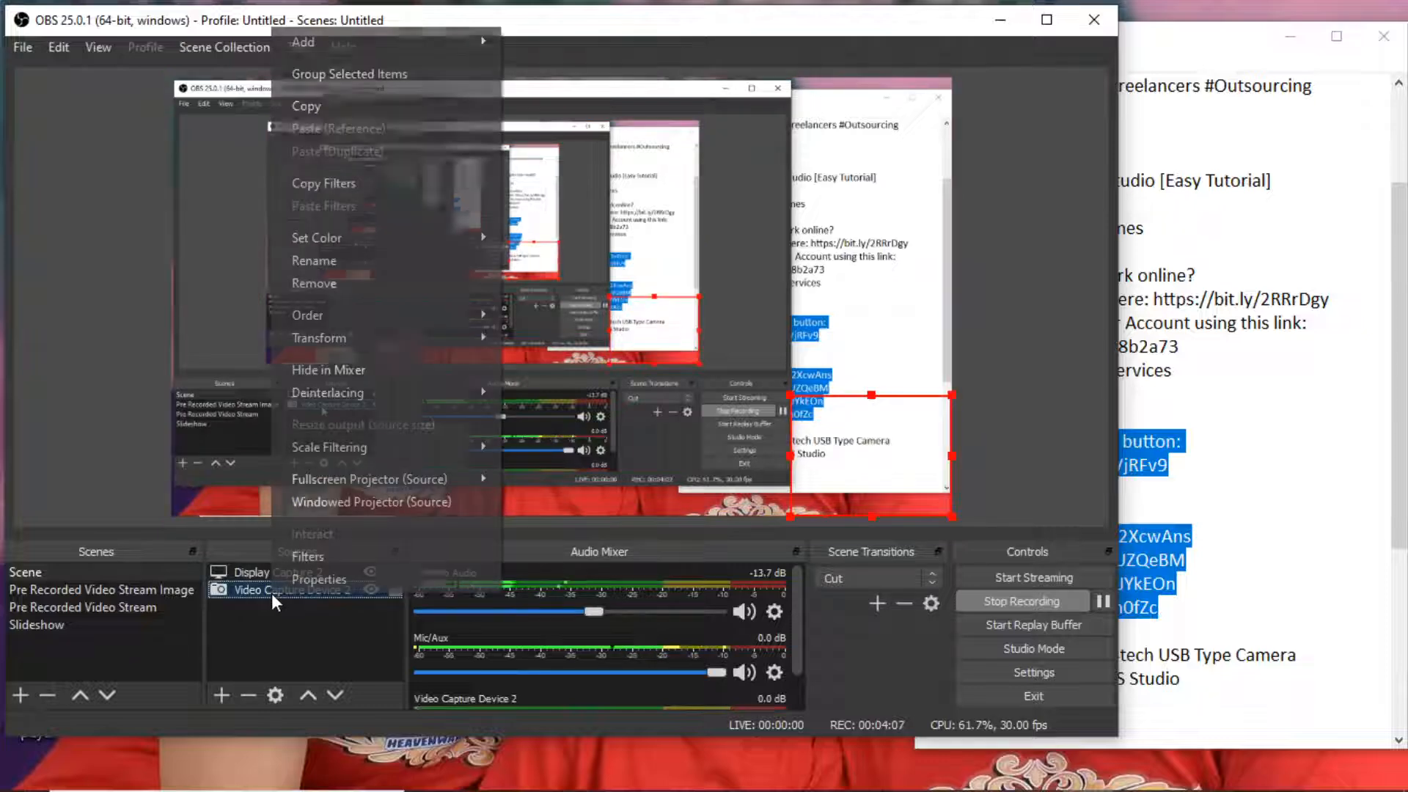
click(319, 282)
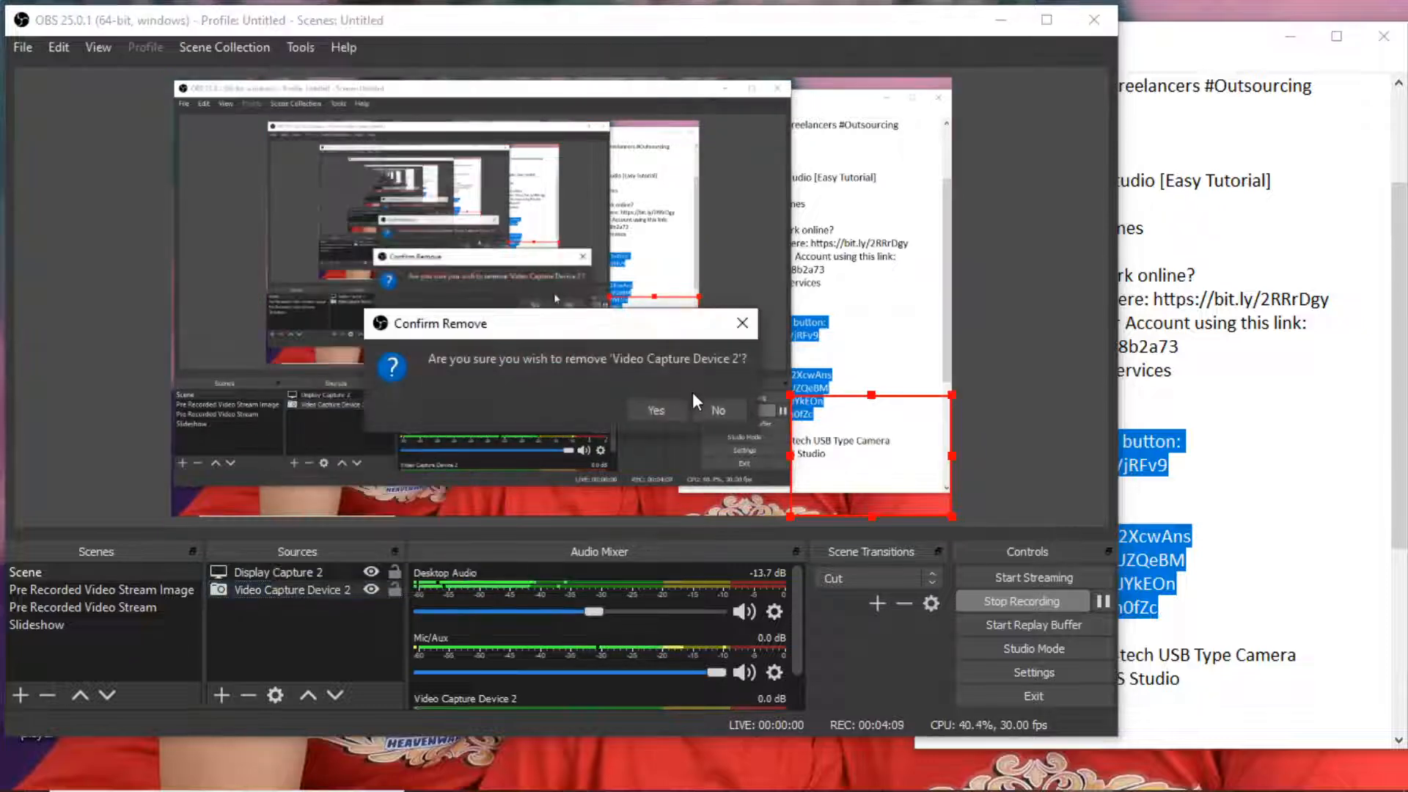
click(656, 410)
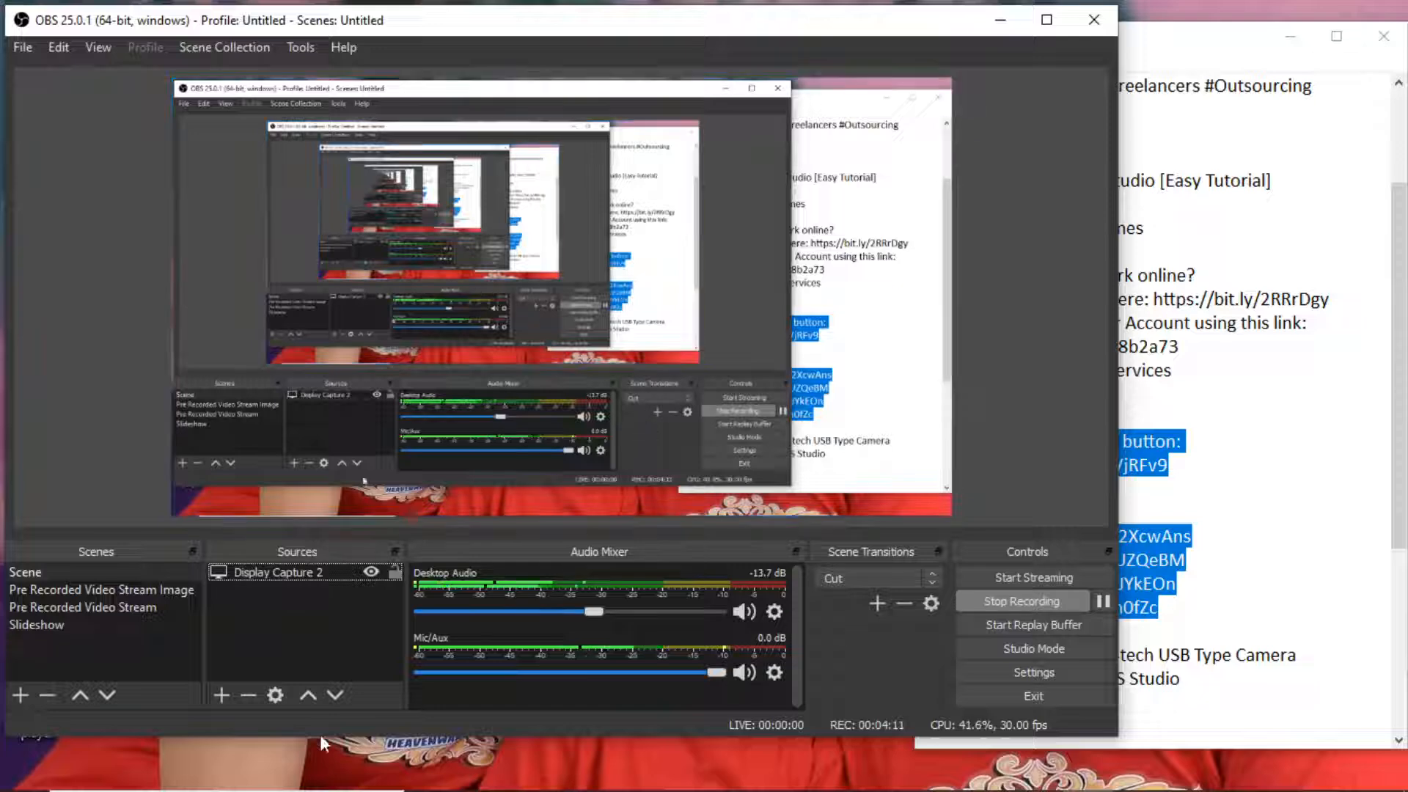
click(488, 413)
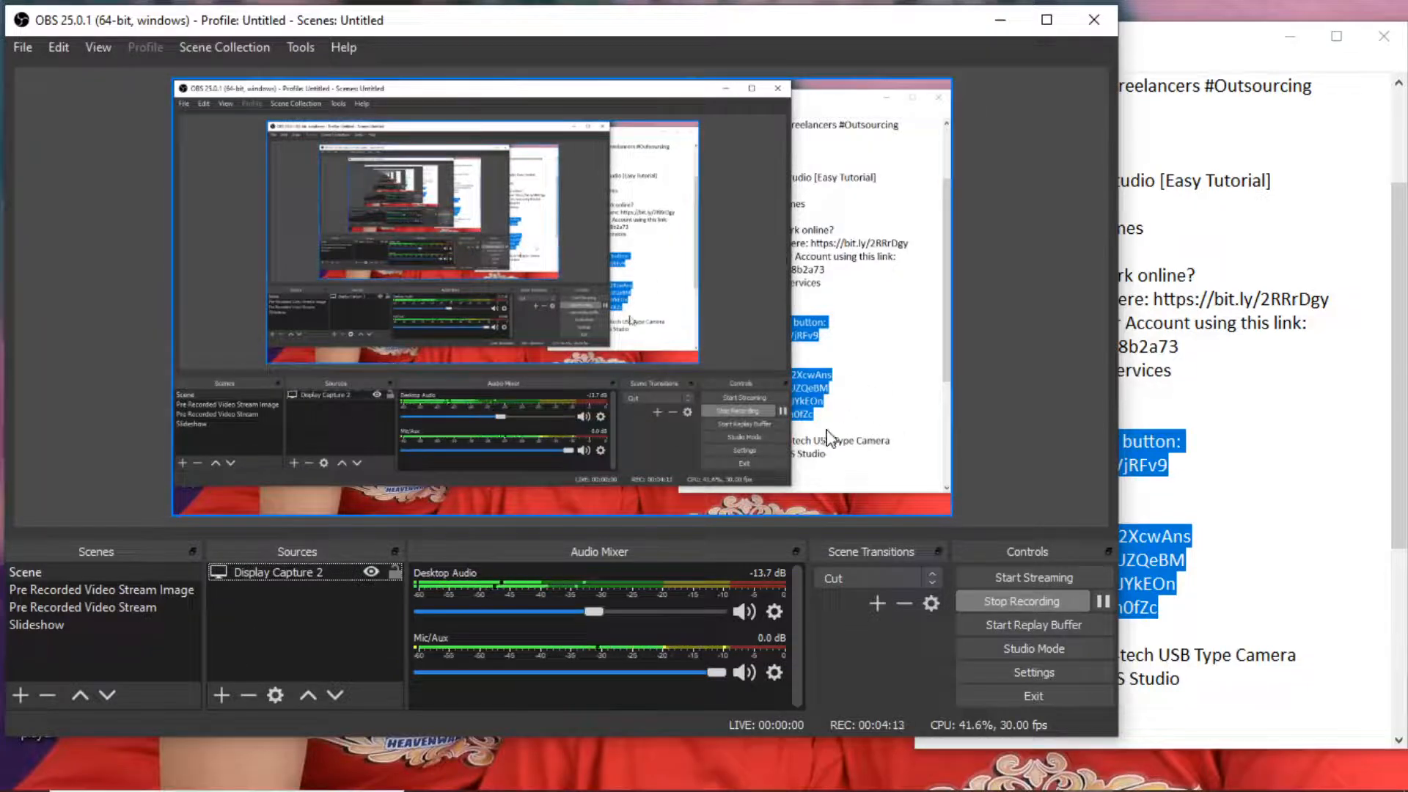
Add a new Video Capture Device source named Video Capture Device 2 that uses the A4tech USB2.0 Camera
click(269, 578)
click(221, 694)
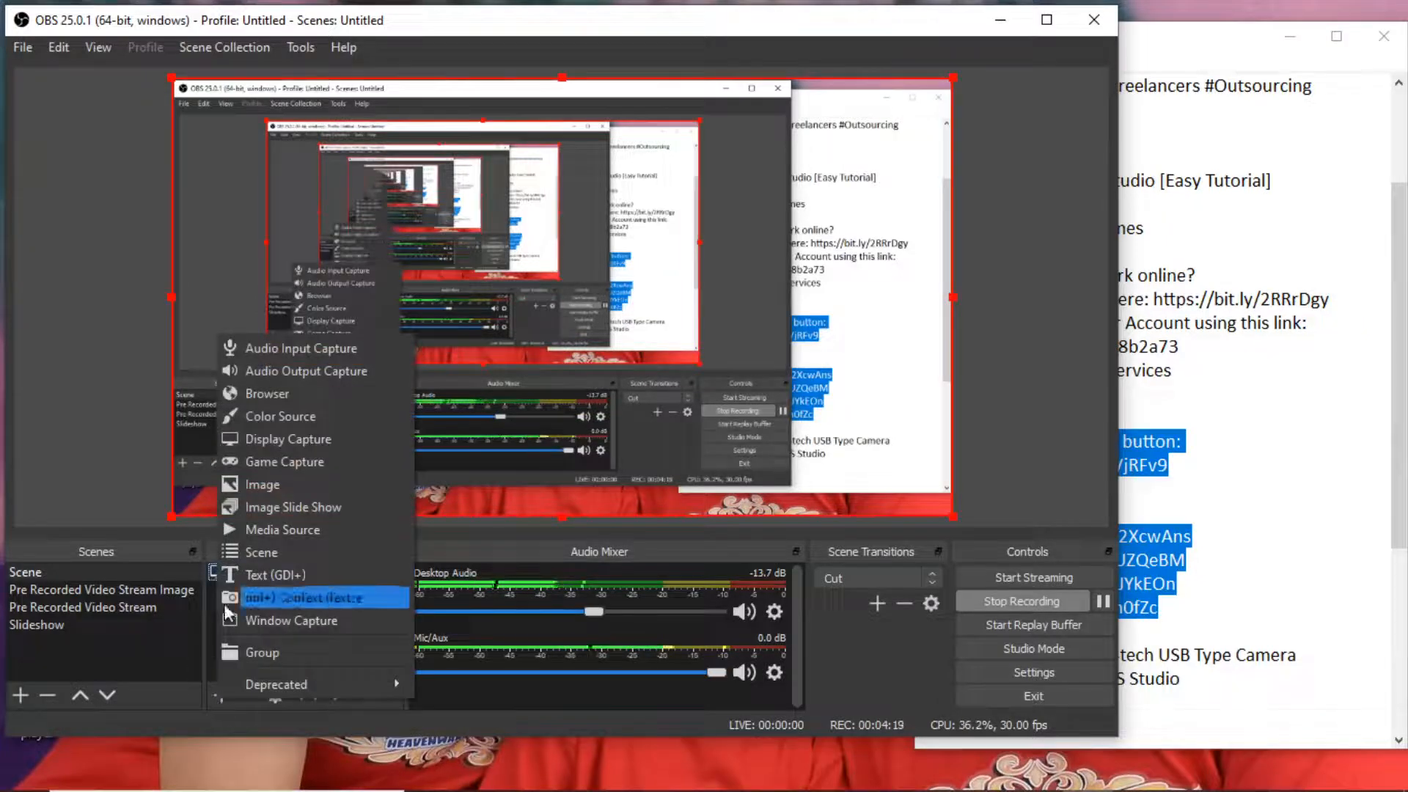
click(286, 598)
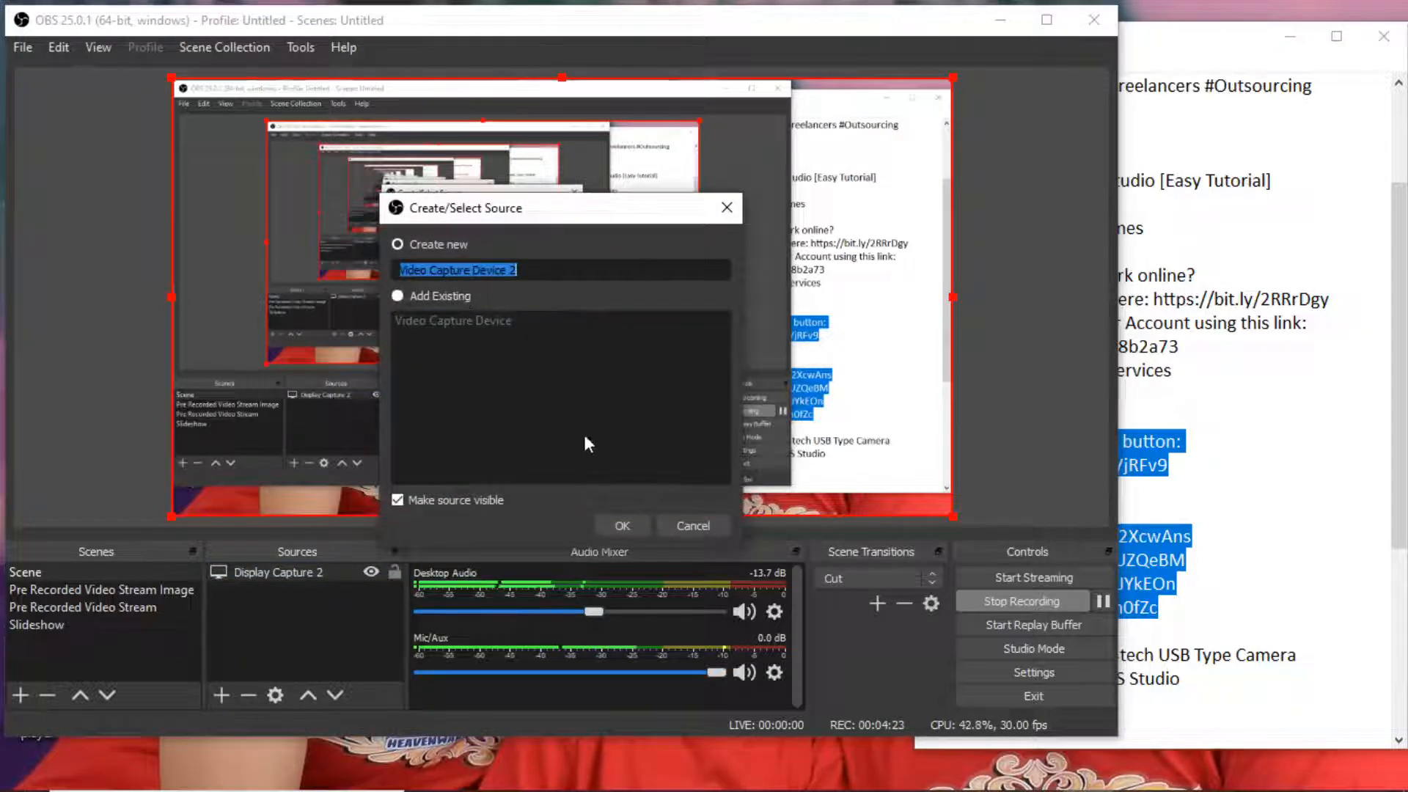
click(619, 525)
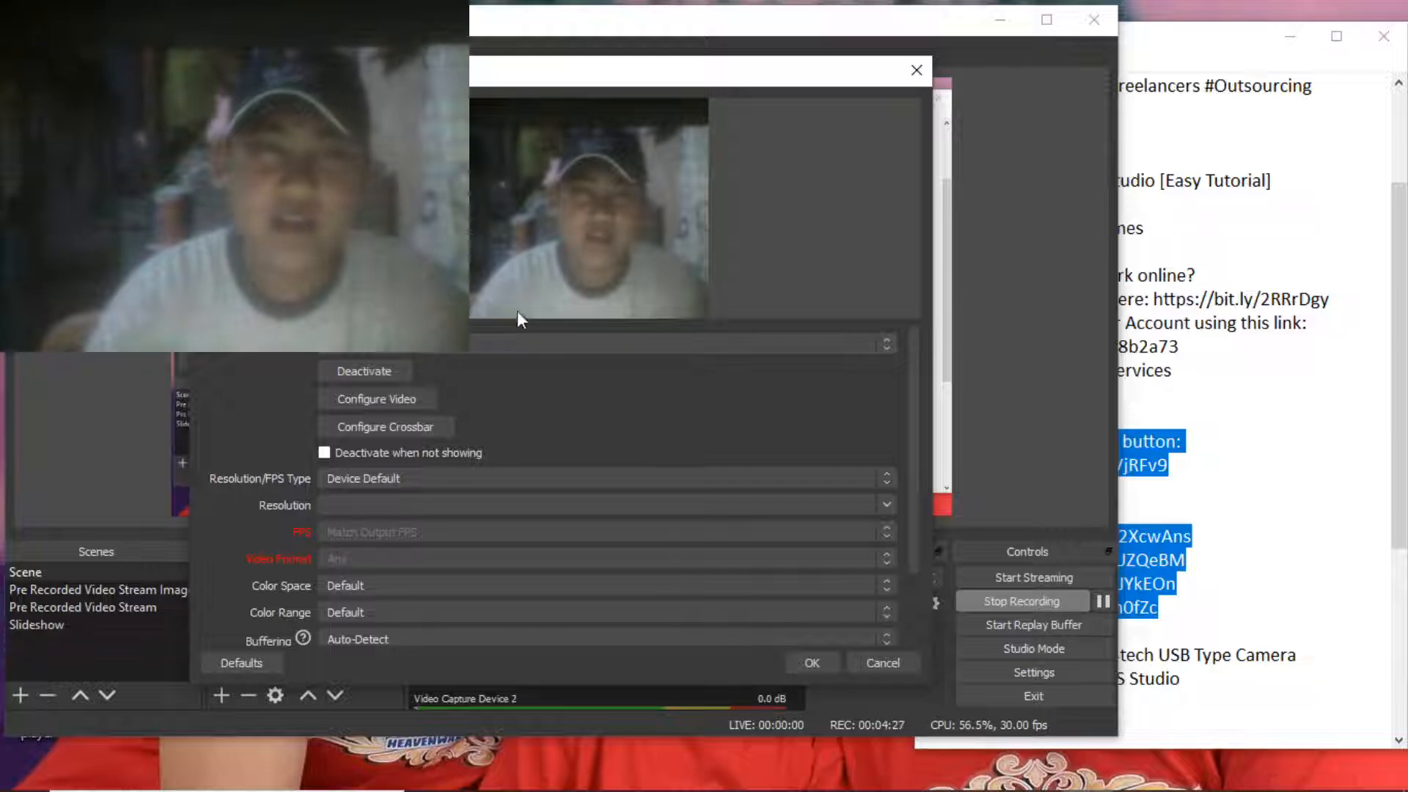
click(493, 341)
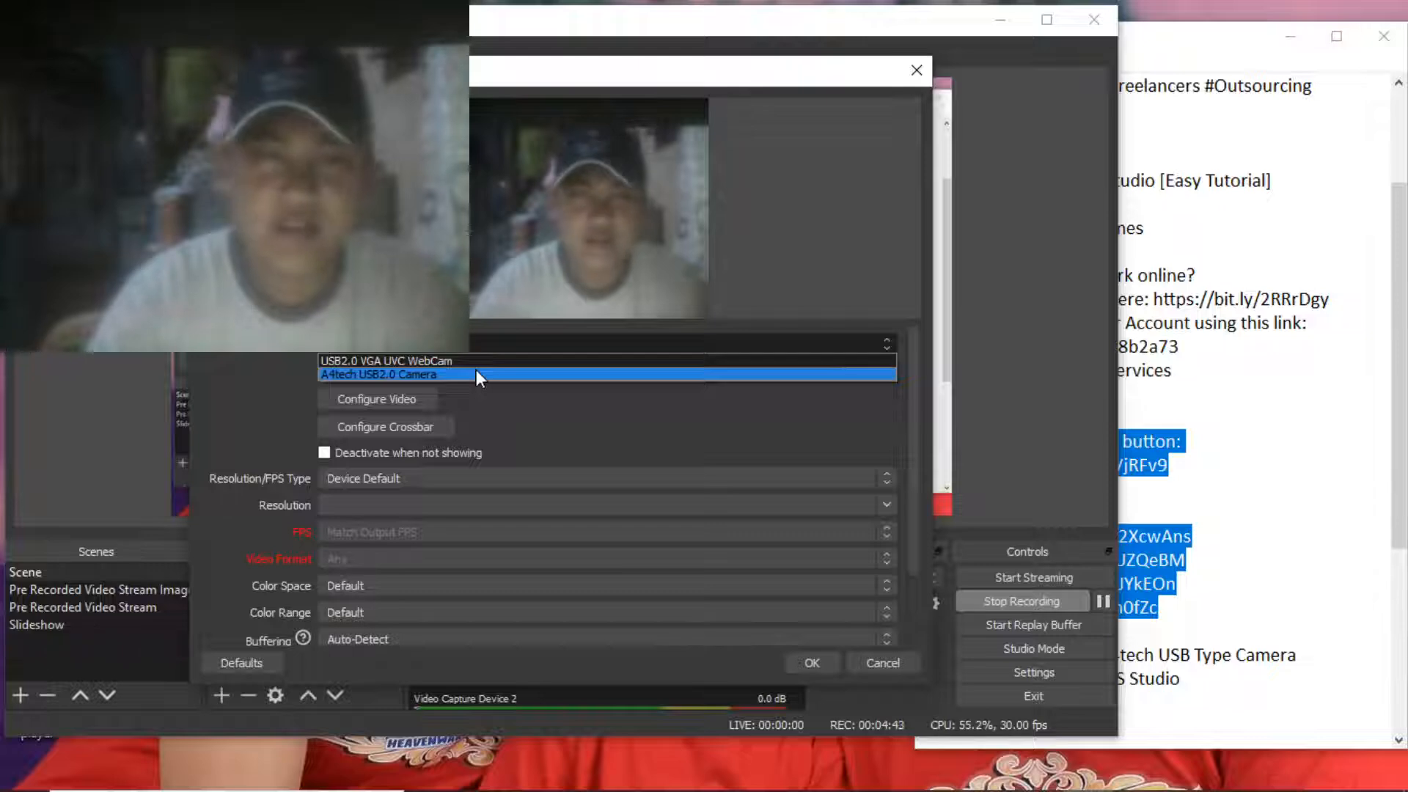
click(476, 374)
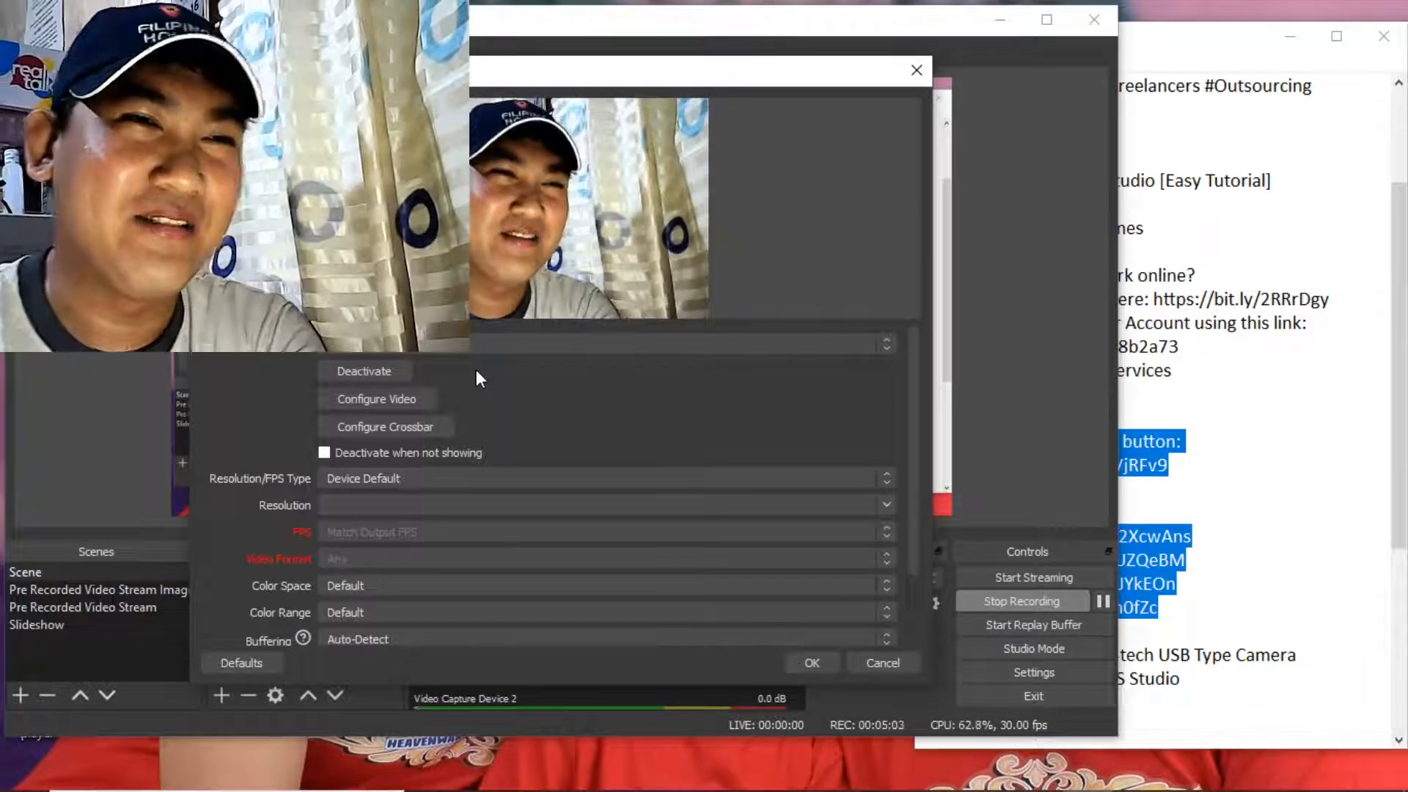
click(811, 662)
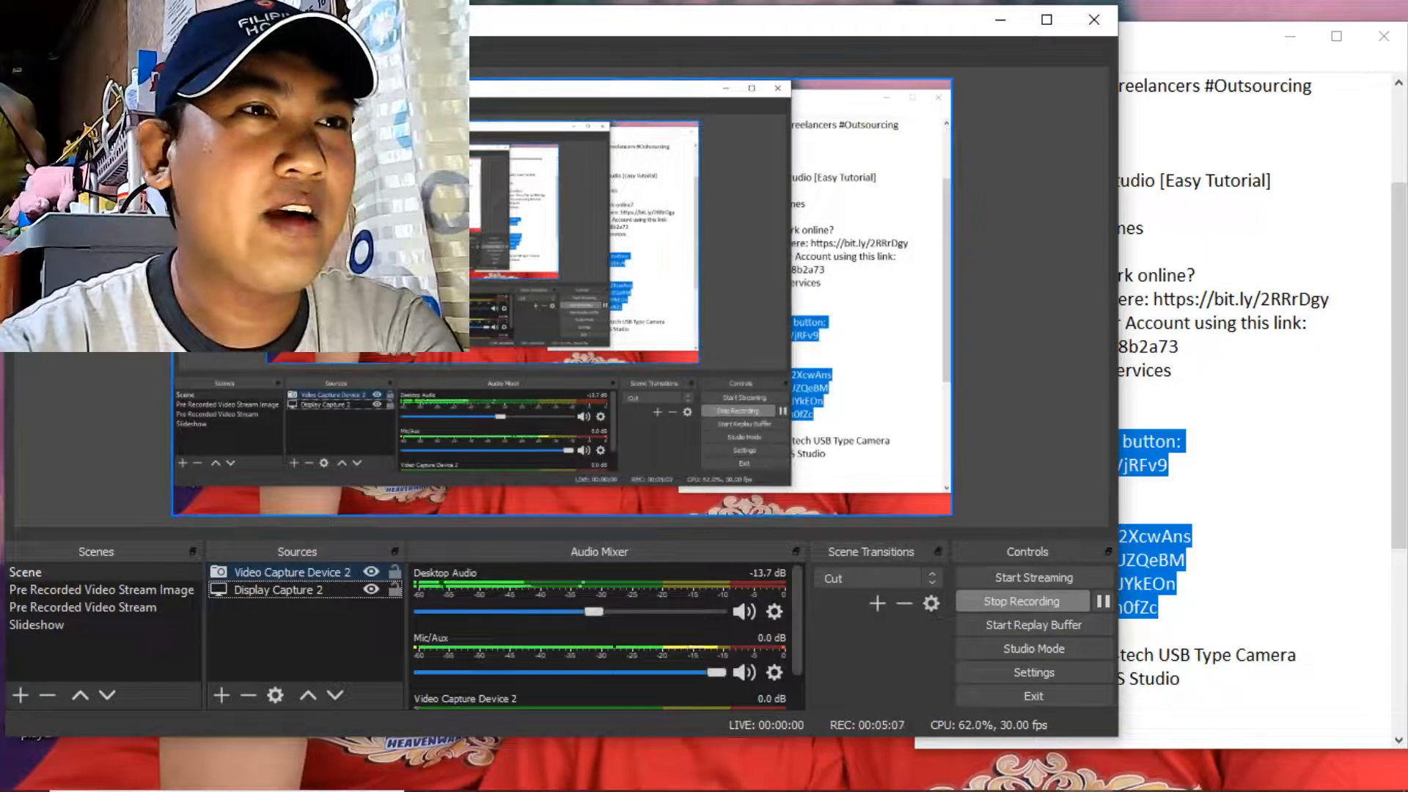
Shrink the webcam image and place it in the lower-right corner of the canvas
drag(190, 91, 249, 135)
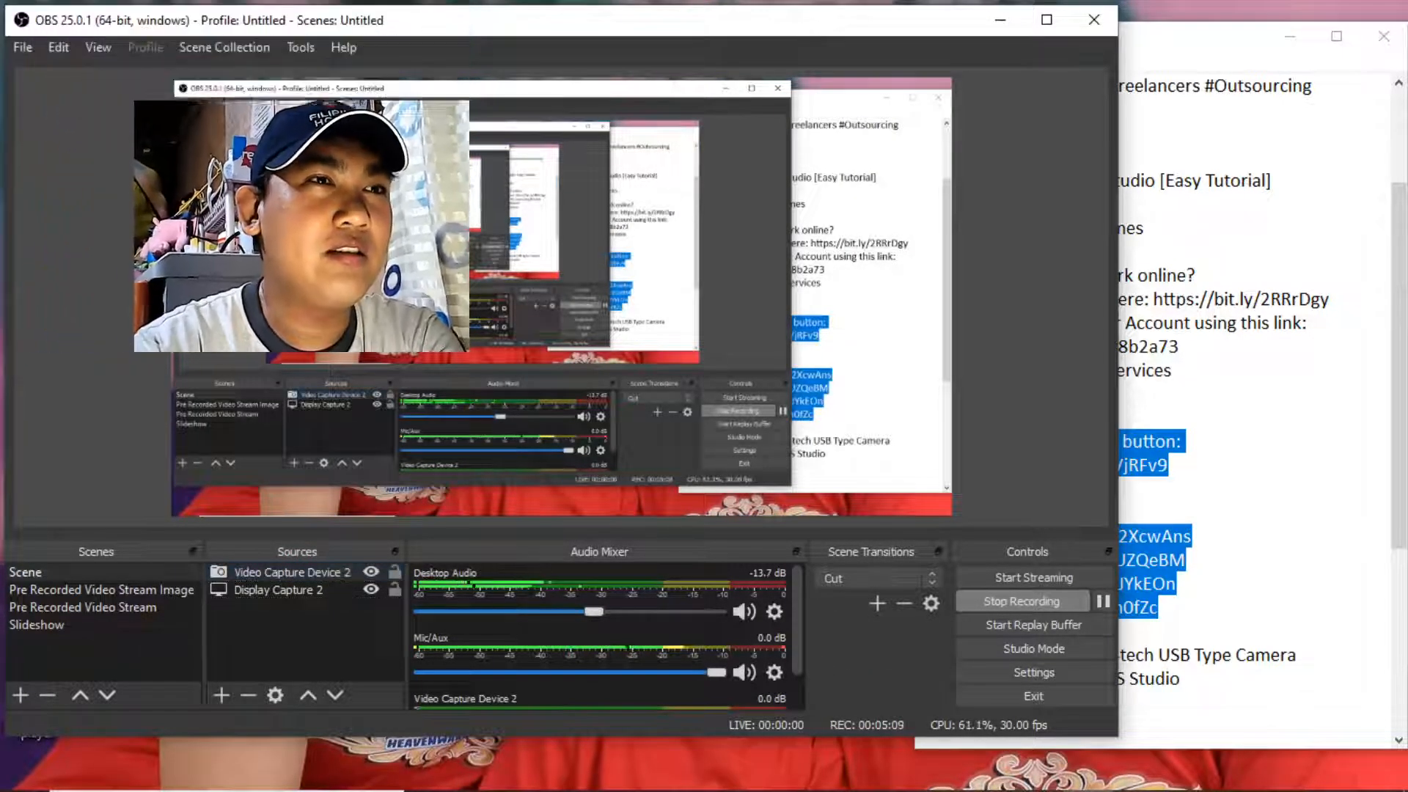
drag(299, 181, 819, 434)
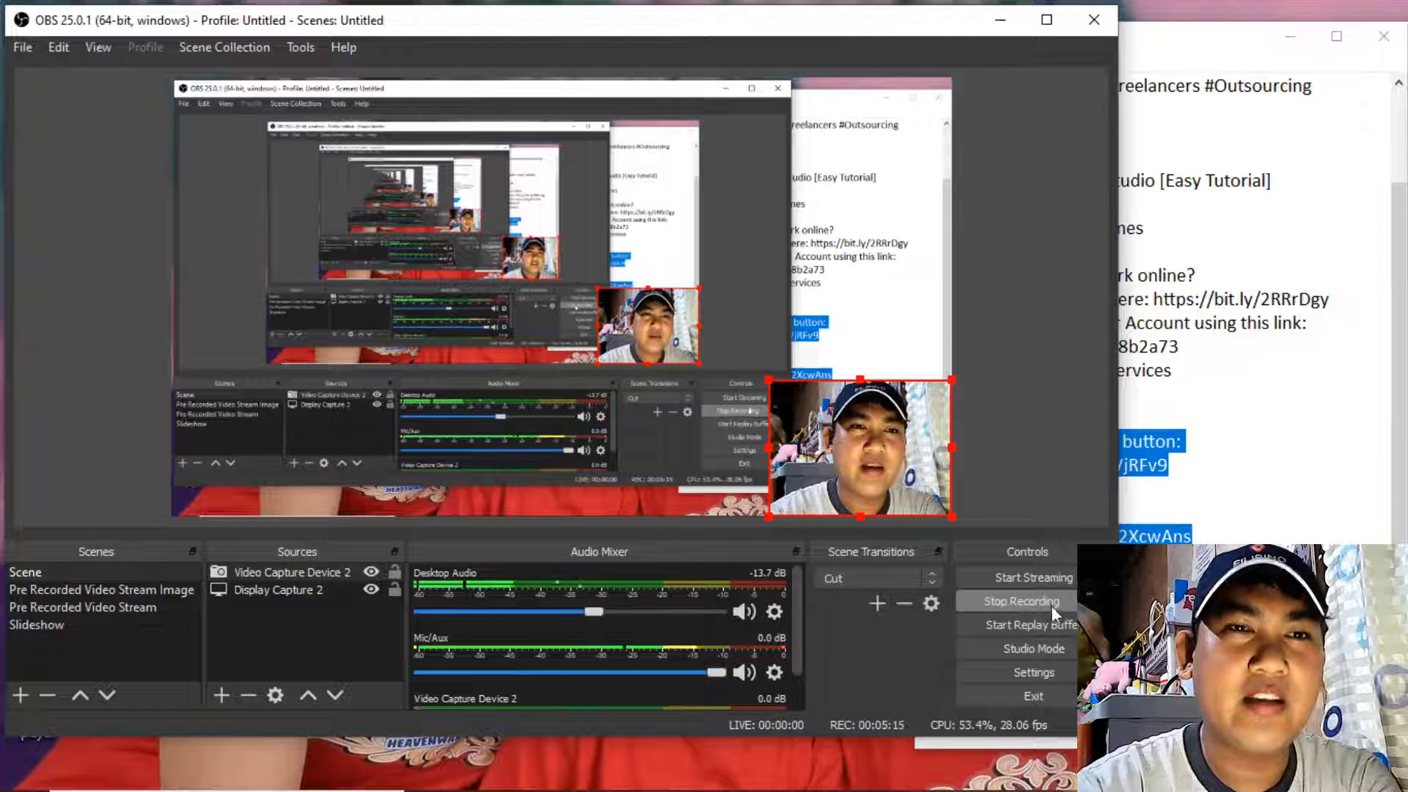
Minimize the OBS Studio and Notepad windows to reveal the desktop, and bring OBS Studio back up
click(1000, 18)
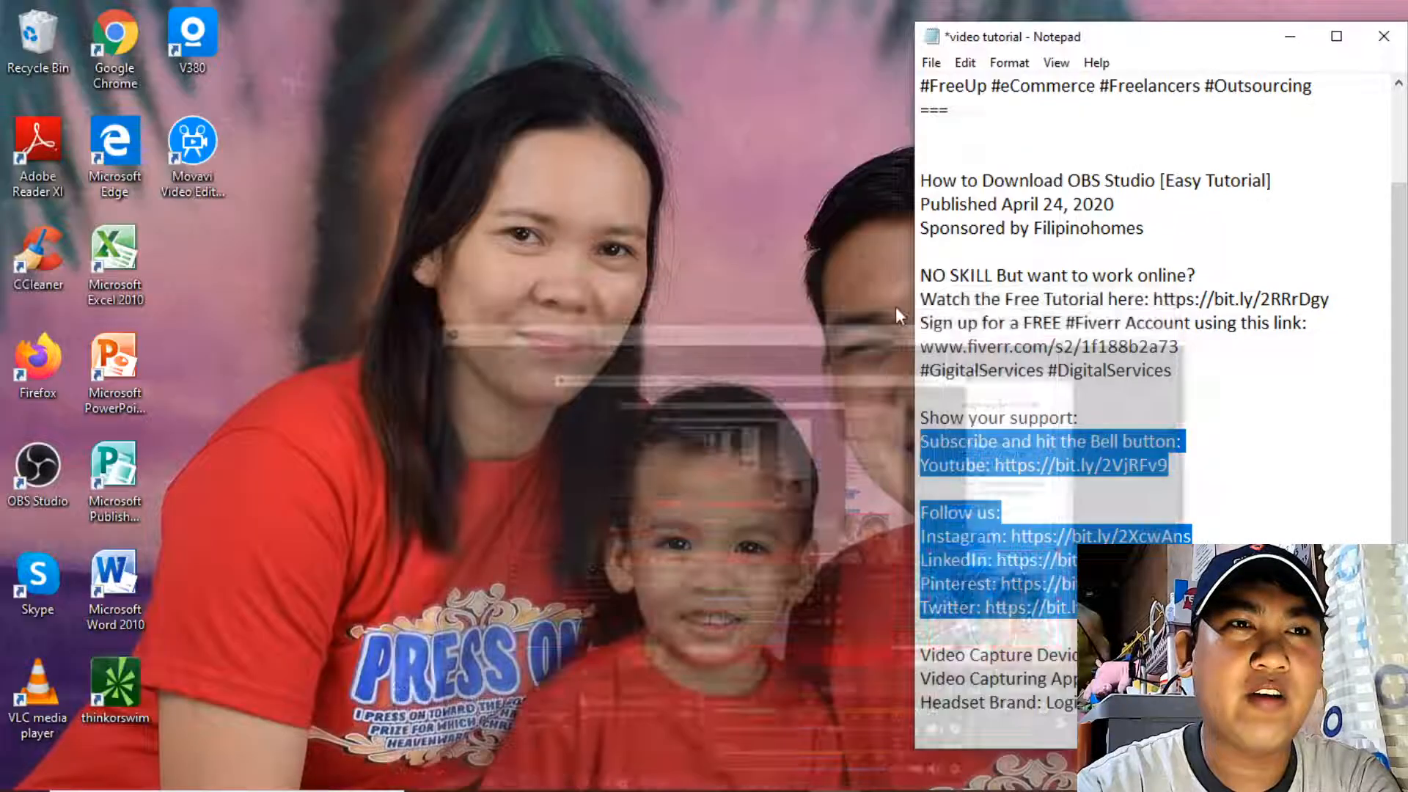
click(1290, 38)
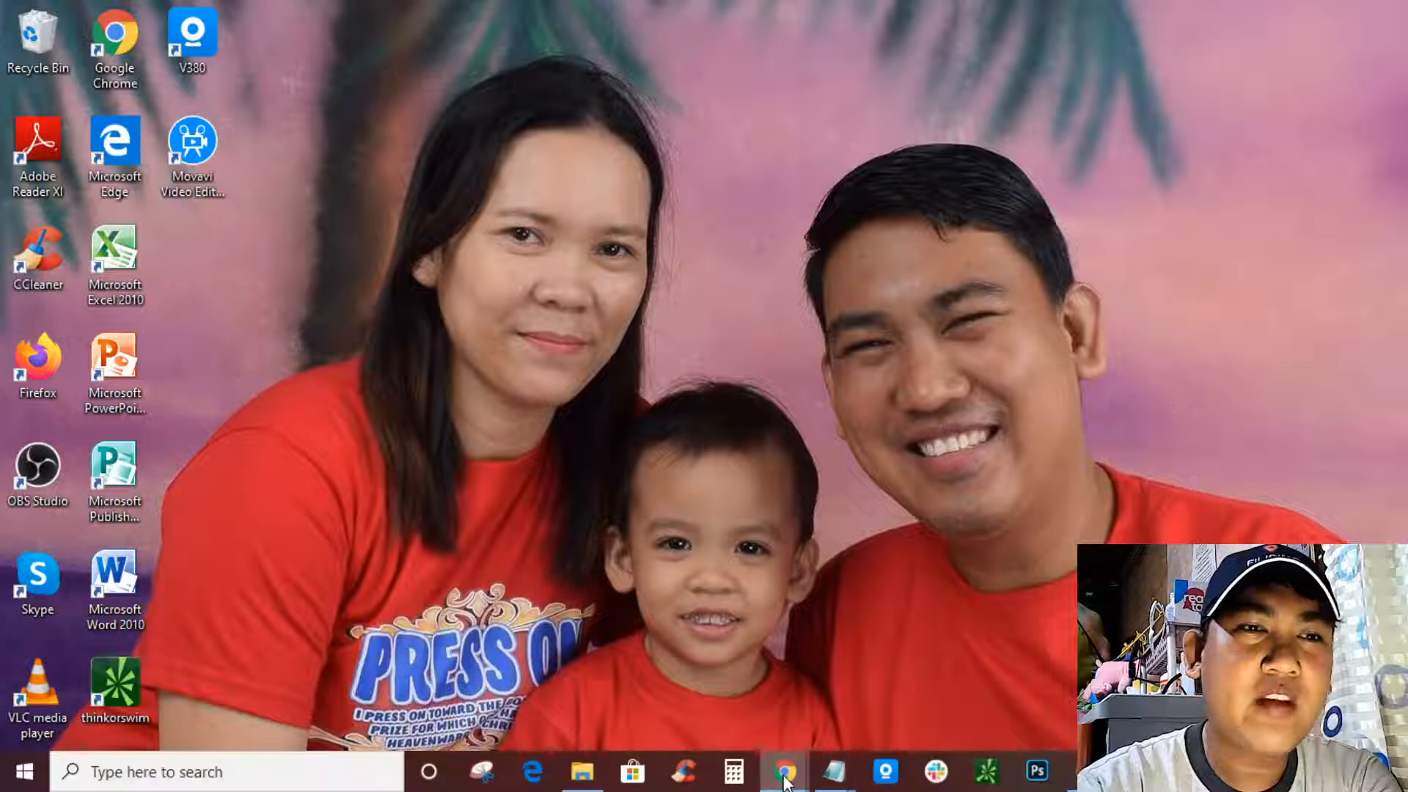
mouse_move(799, 786)
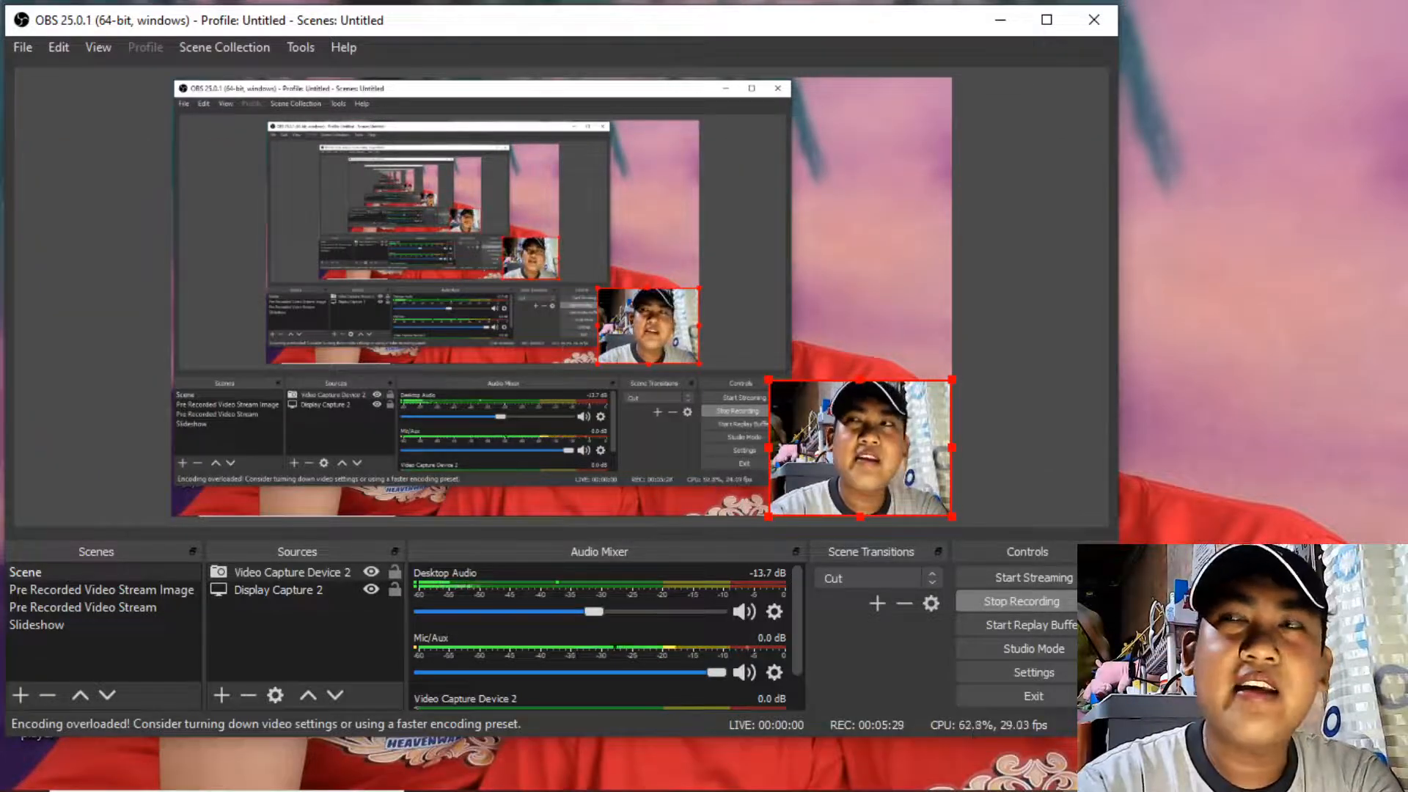
Bring the YouTube music window over OBS Studio, expand the video description and select the song credit lines under Licence
drag(1407, 63, 578, 44)
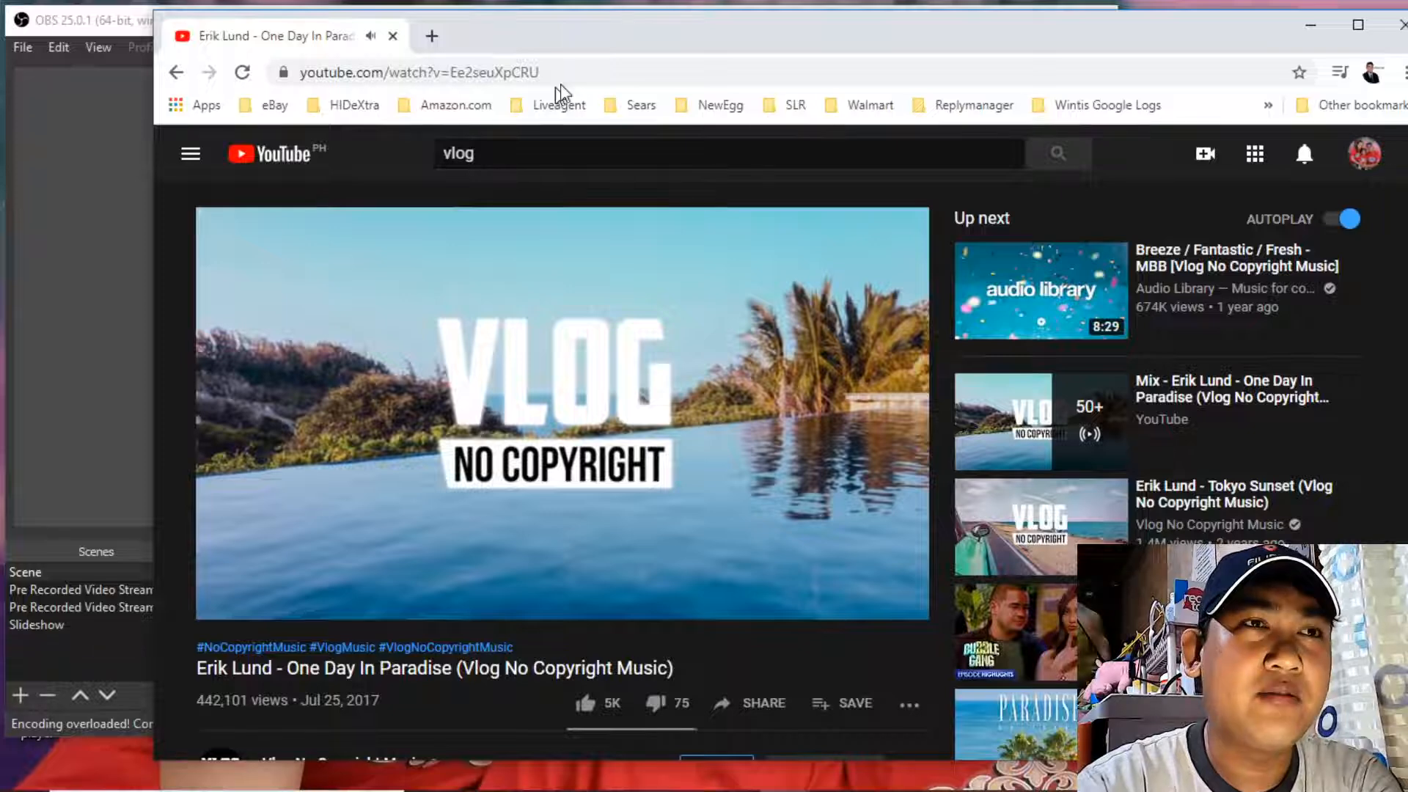
drag(672, 38, 622, 69)
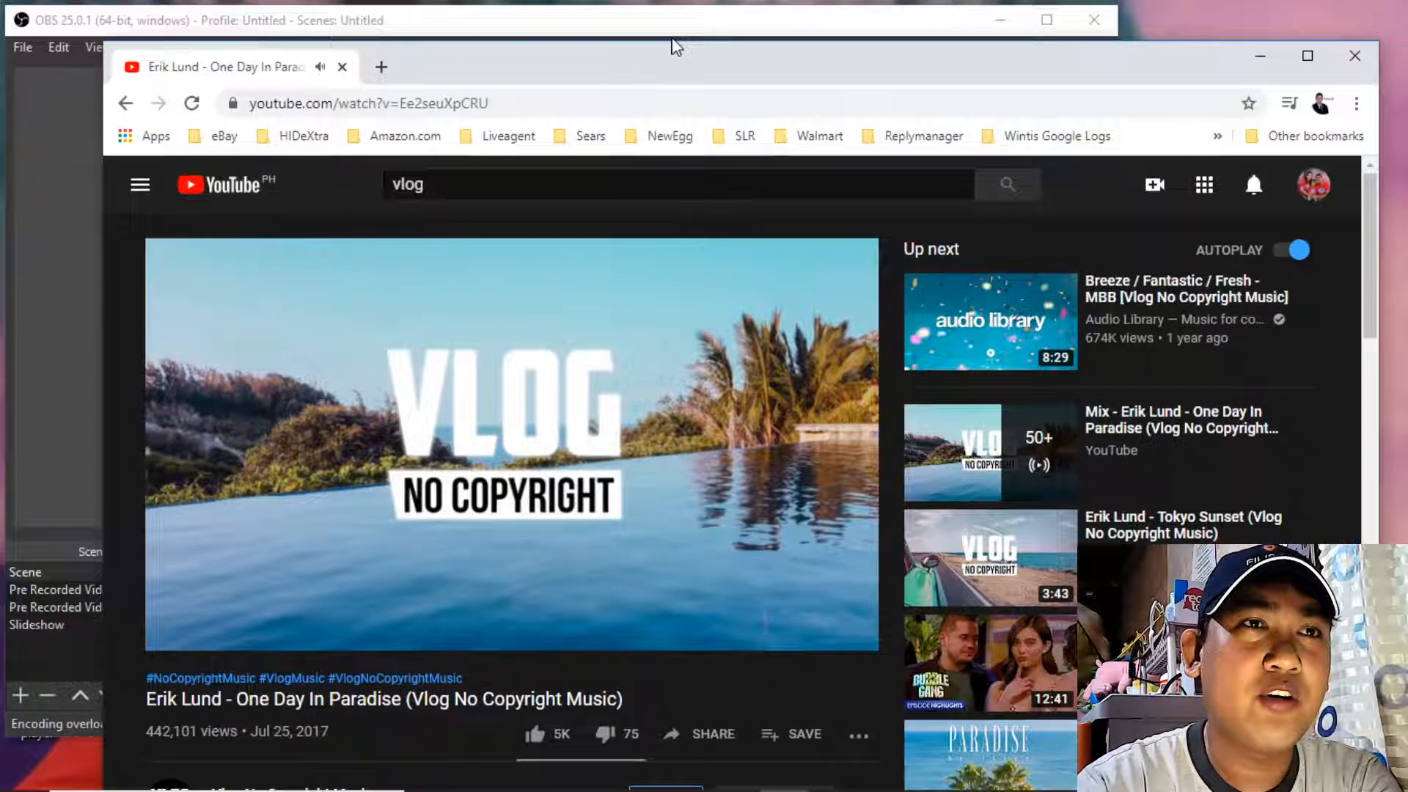
scroll(246, 500, down, 4)
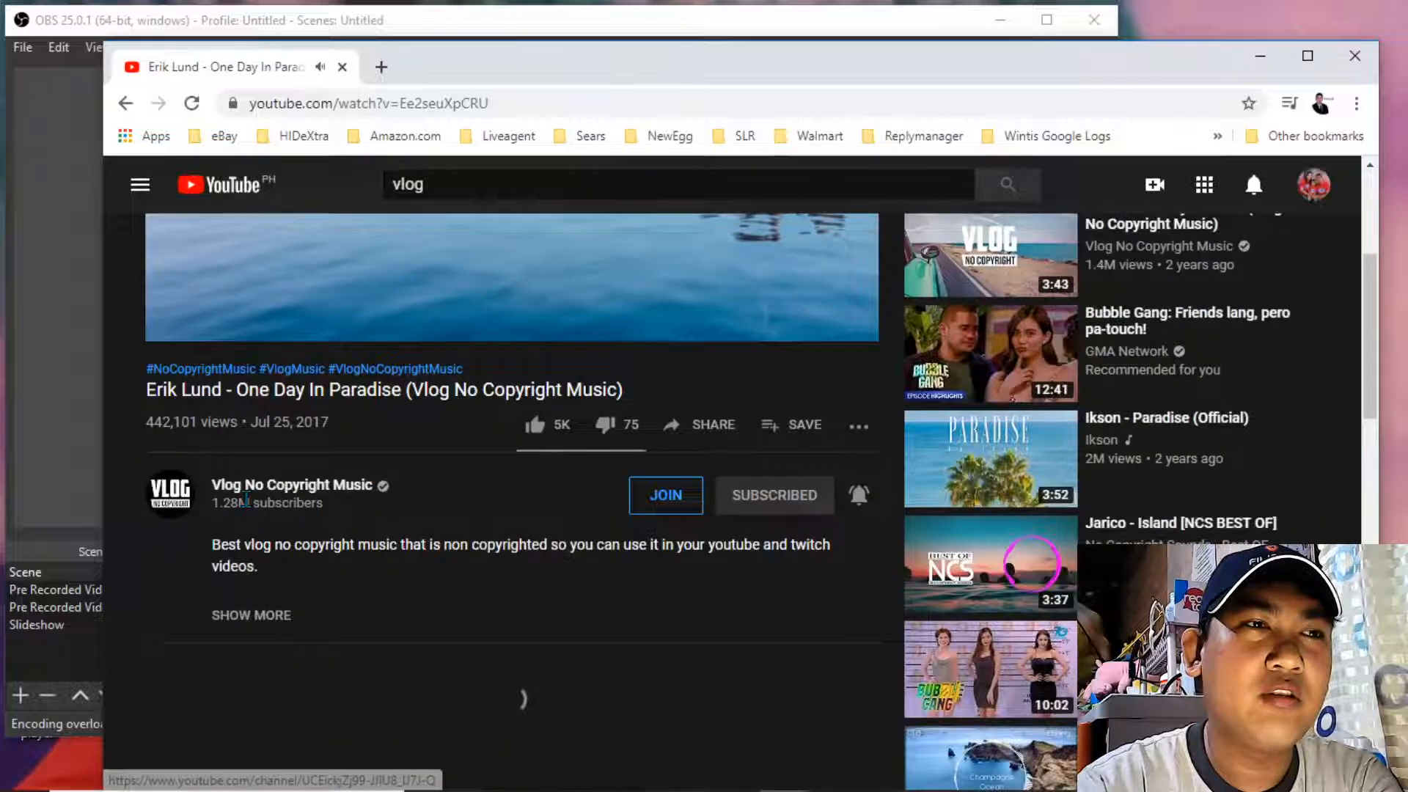
click(253, 615)
scroll(359, 561, down, 2)
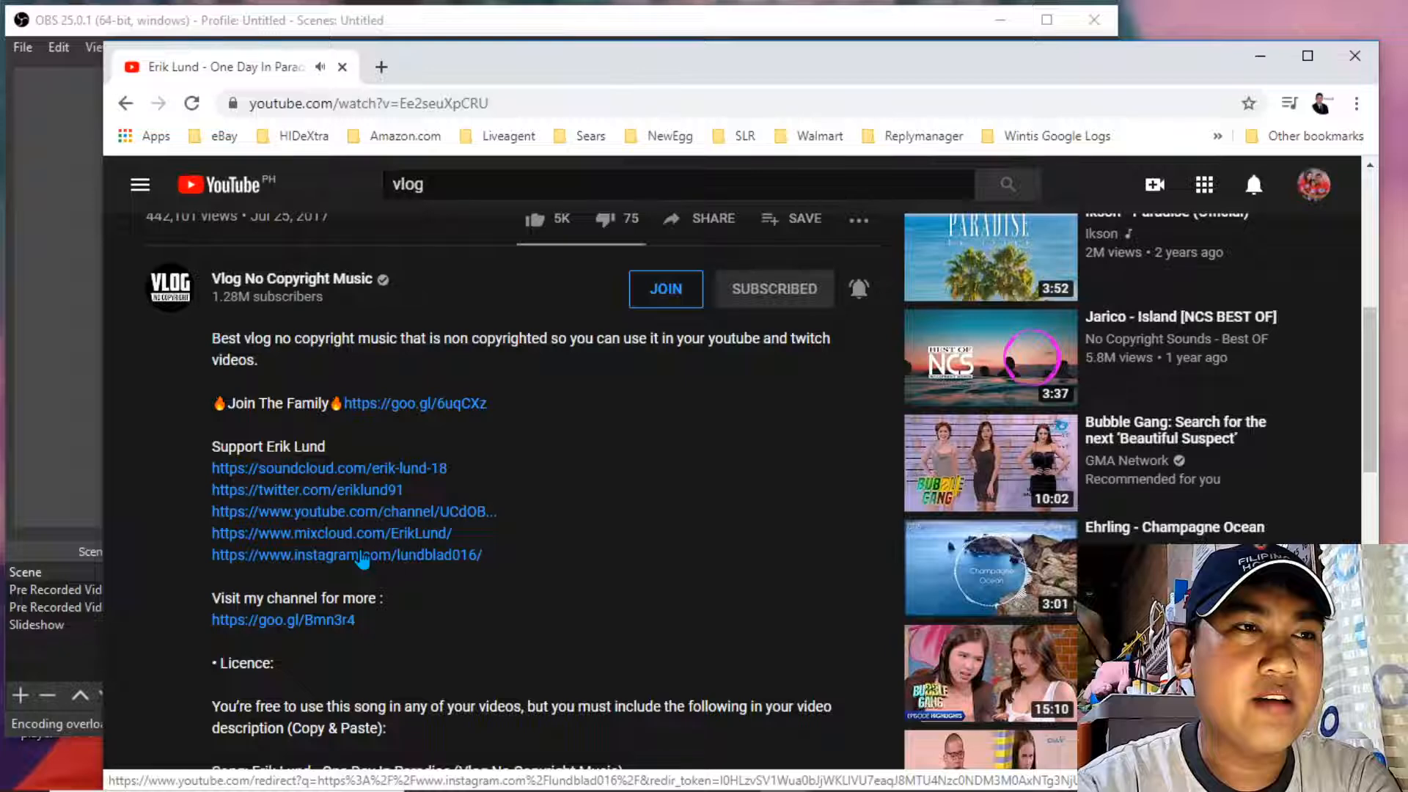
scroll(363, 560, down, 4)
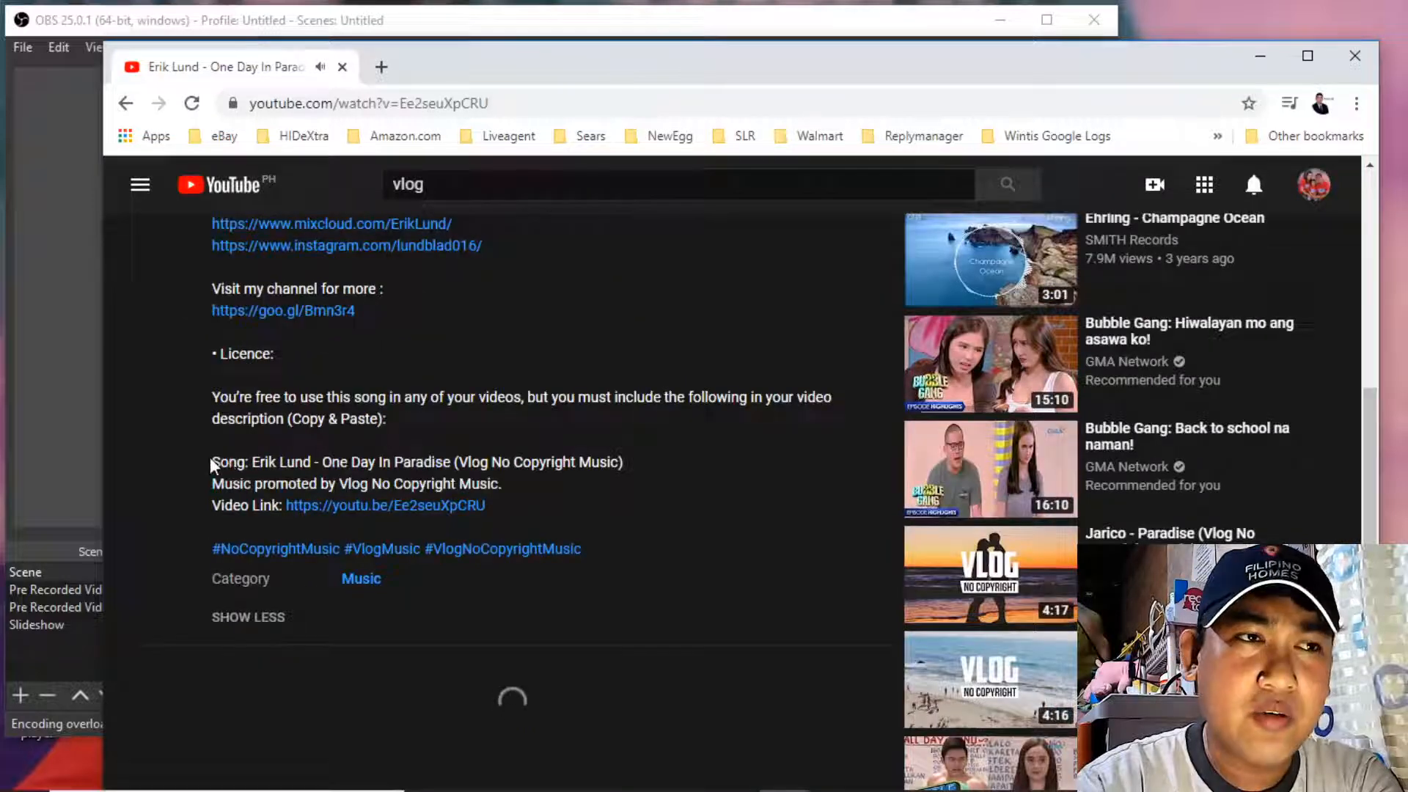
drag(353, 478, 520, 519)
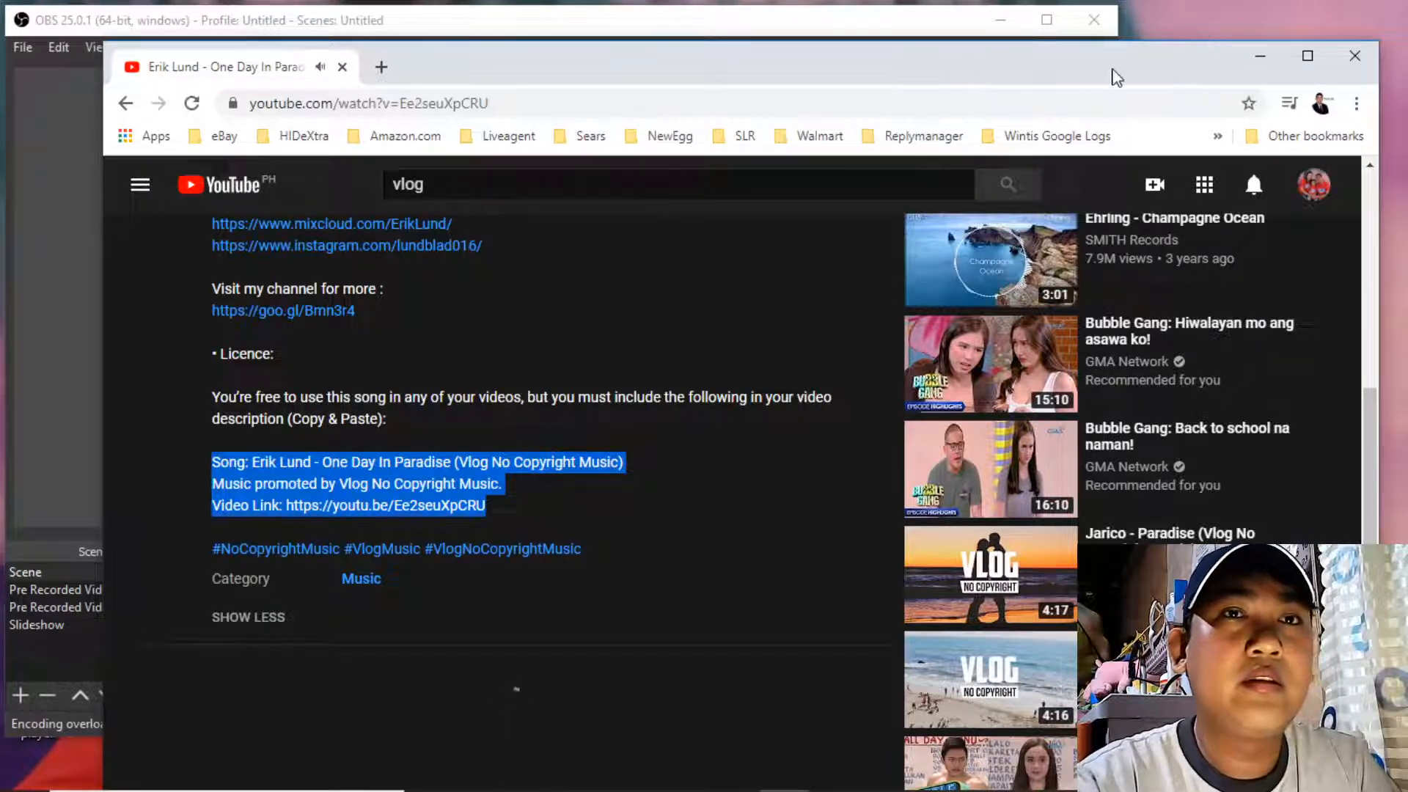
Move the browser window off the screen to uncover OBS Studio
drag(1087, 68, 1325, 99)
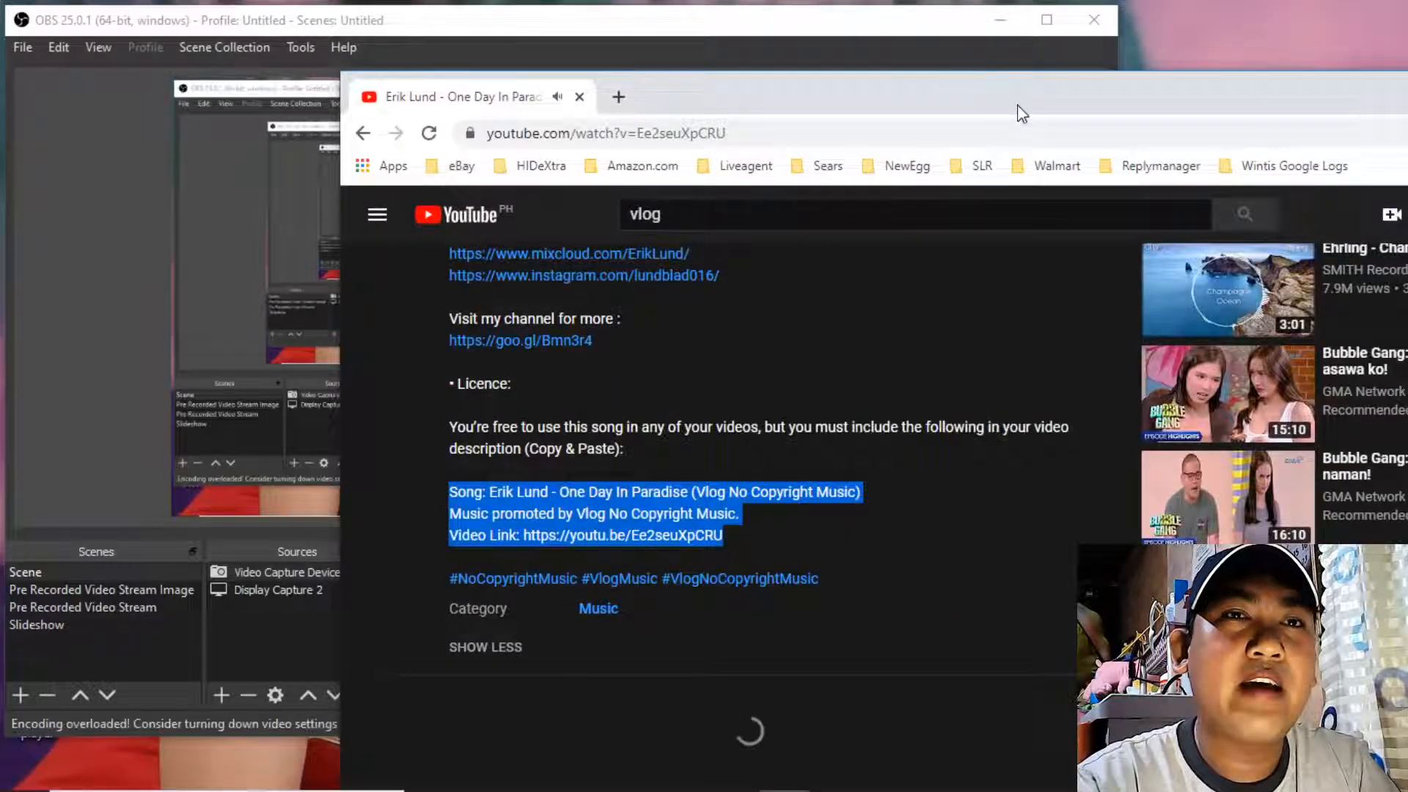
drag(786, 108, 1407, 30)
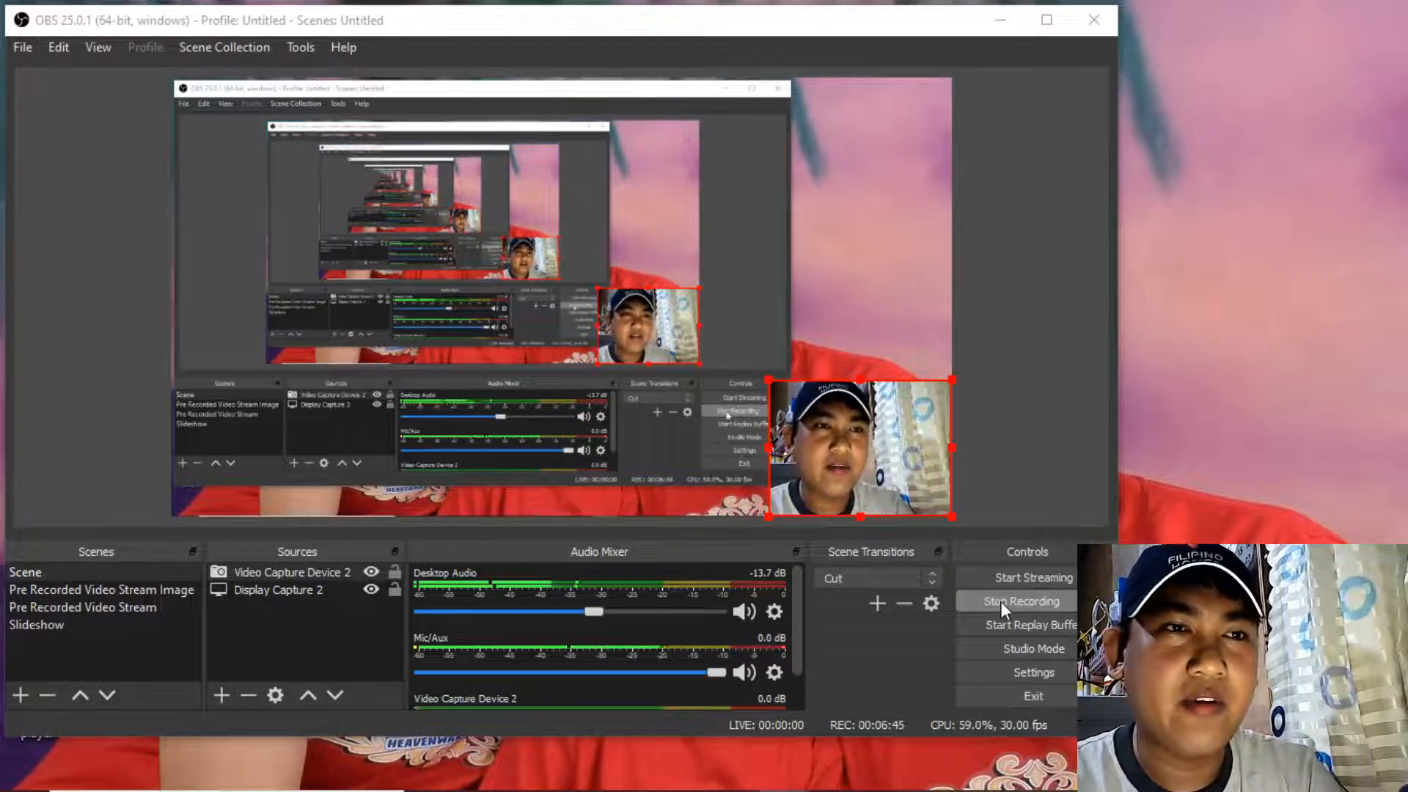
Review the General, Output, Audio, Video, Hotkeys and Stream pages of the OBS settings, and close the settings
mouse_move(990, 791)
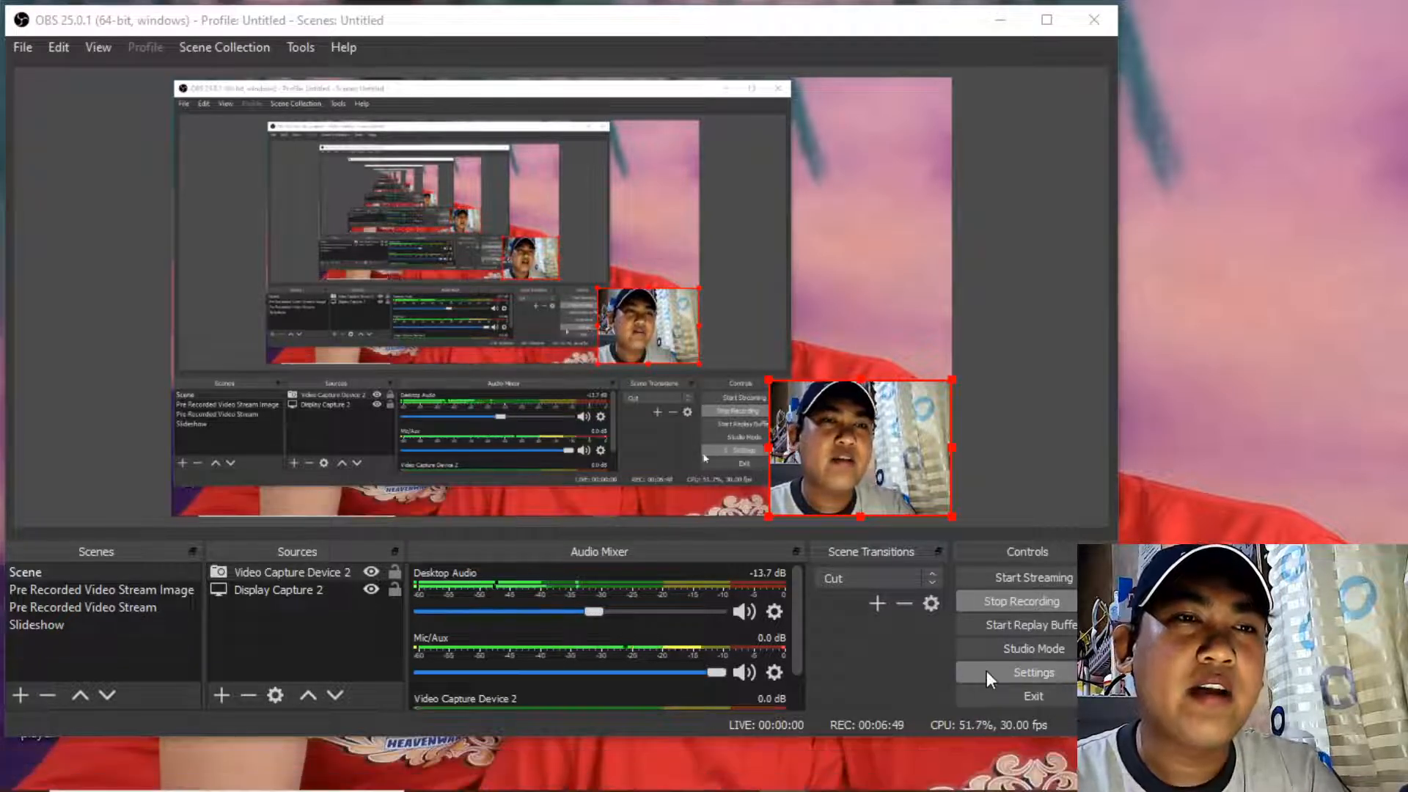
click(1041, 675)
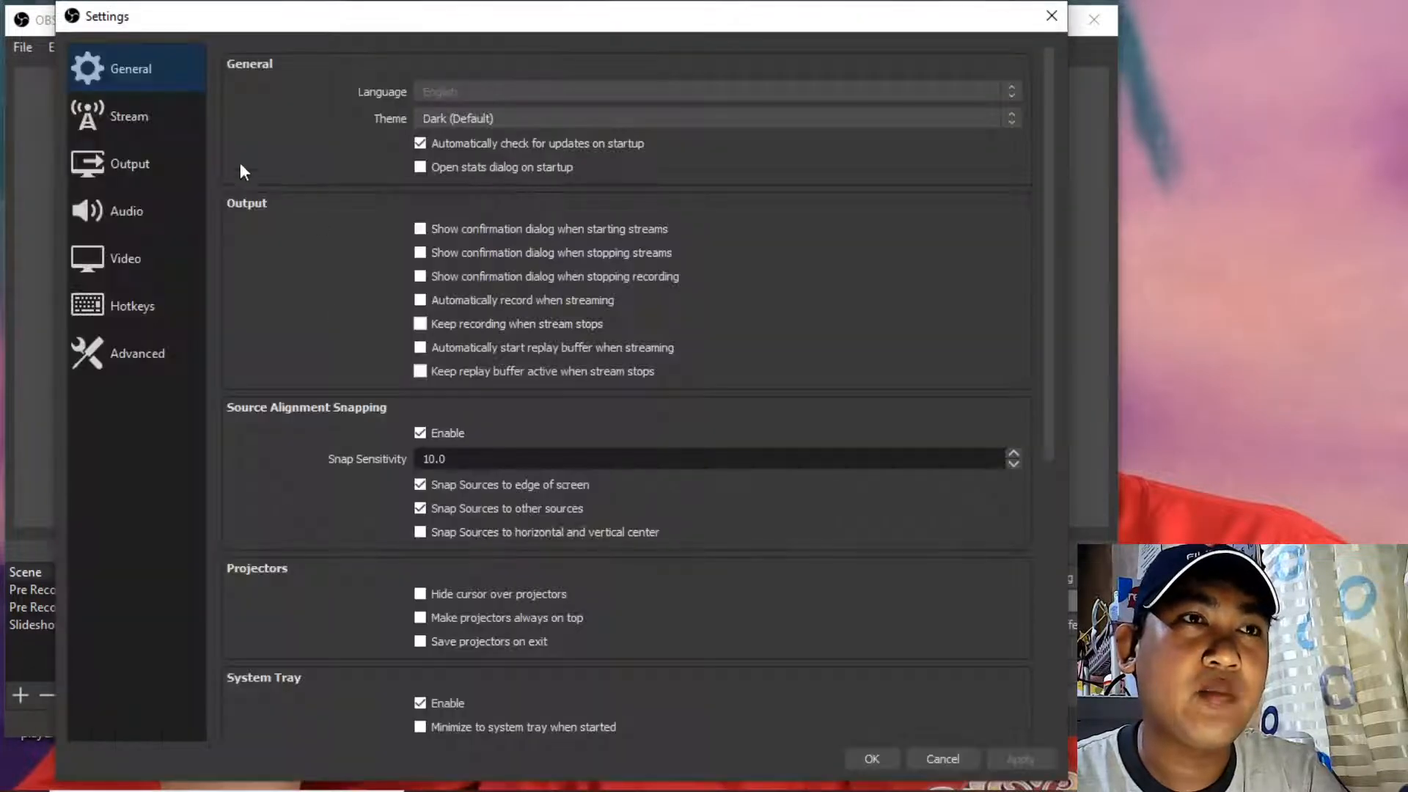
click(125, 164)
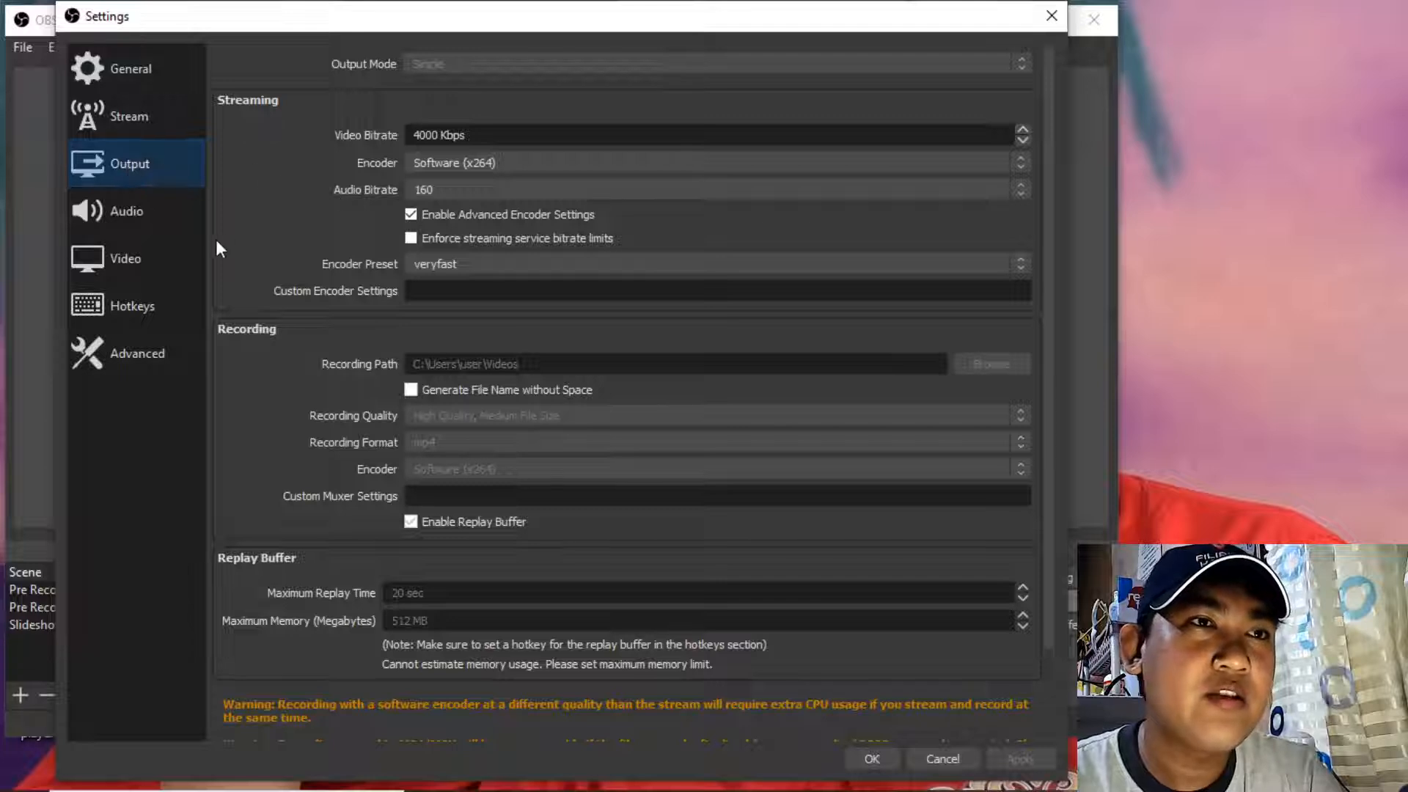
click(137, 218)
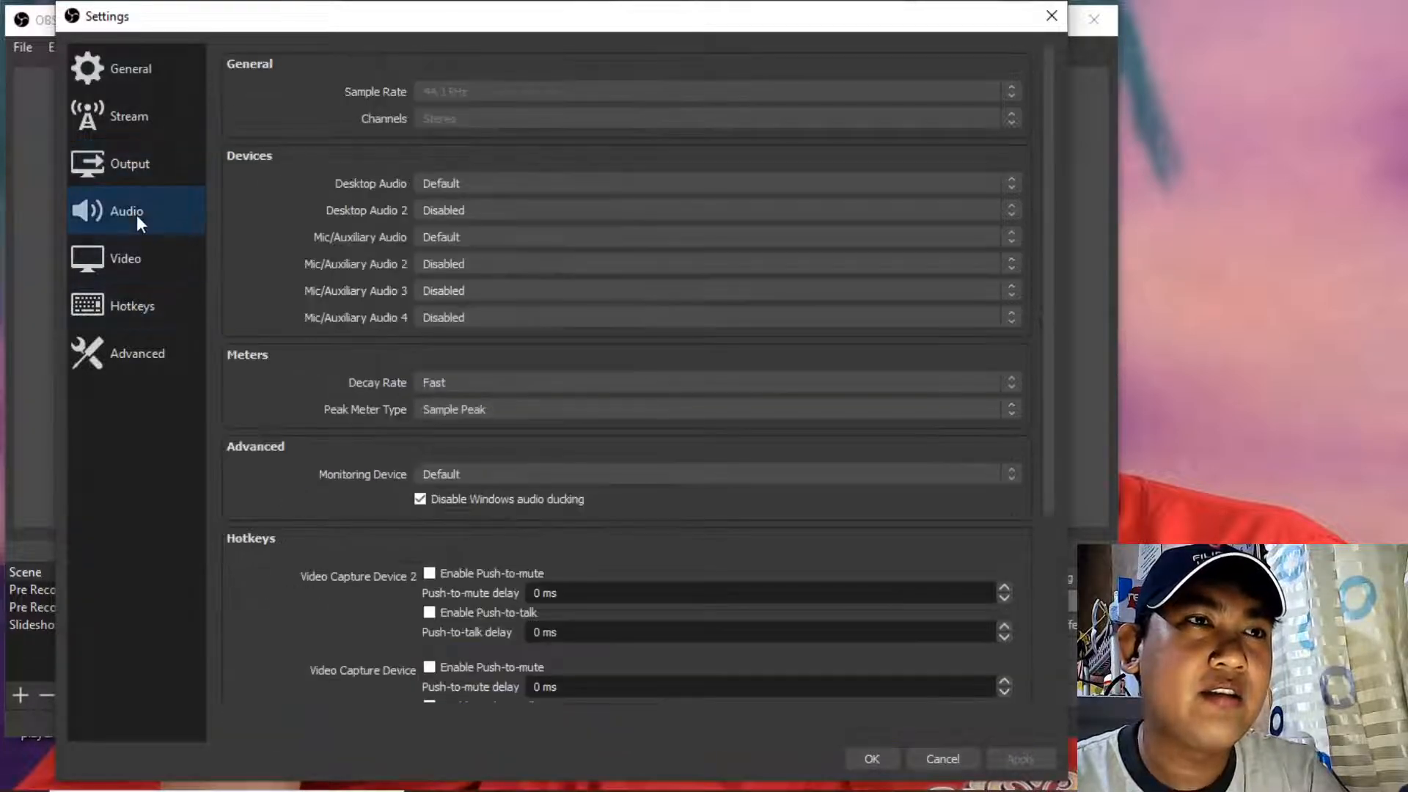
click(138, 263)
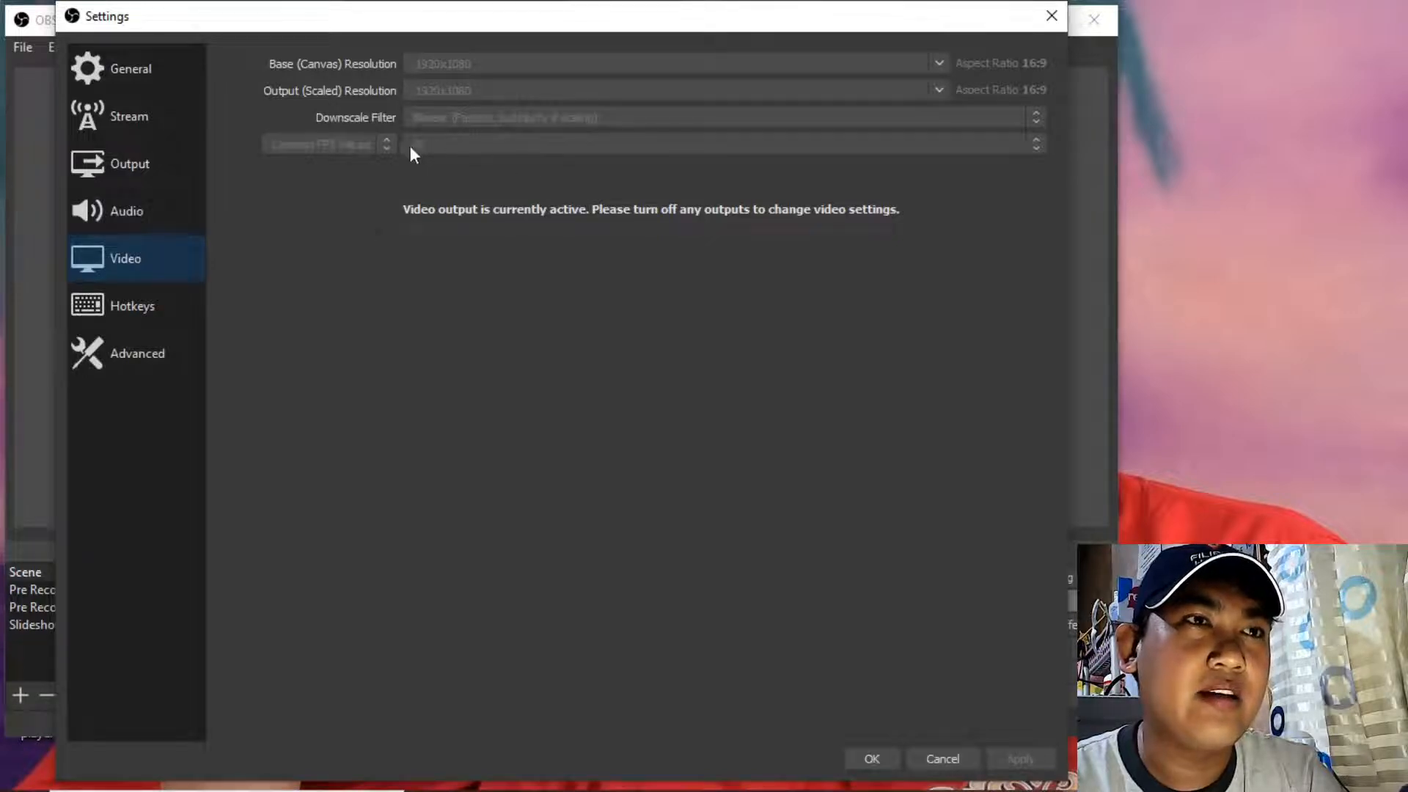
click(130, 317)
click(141, 218)
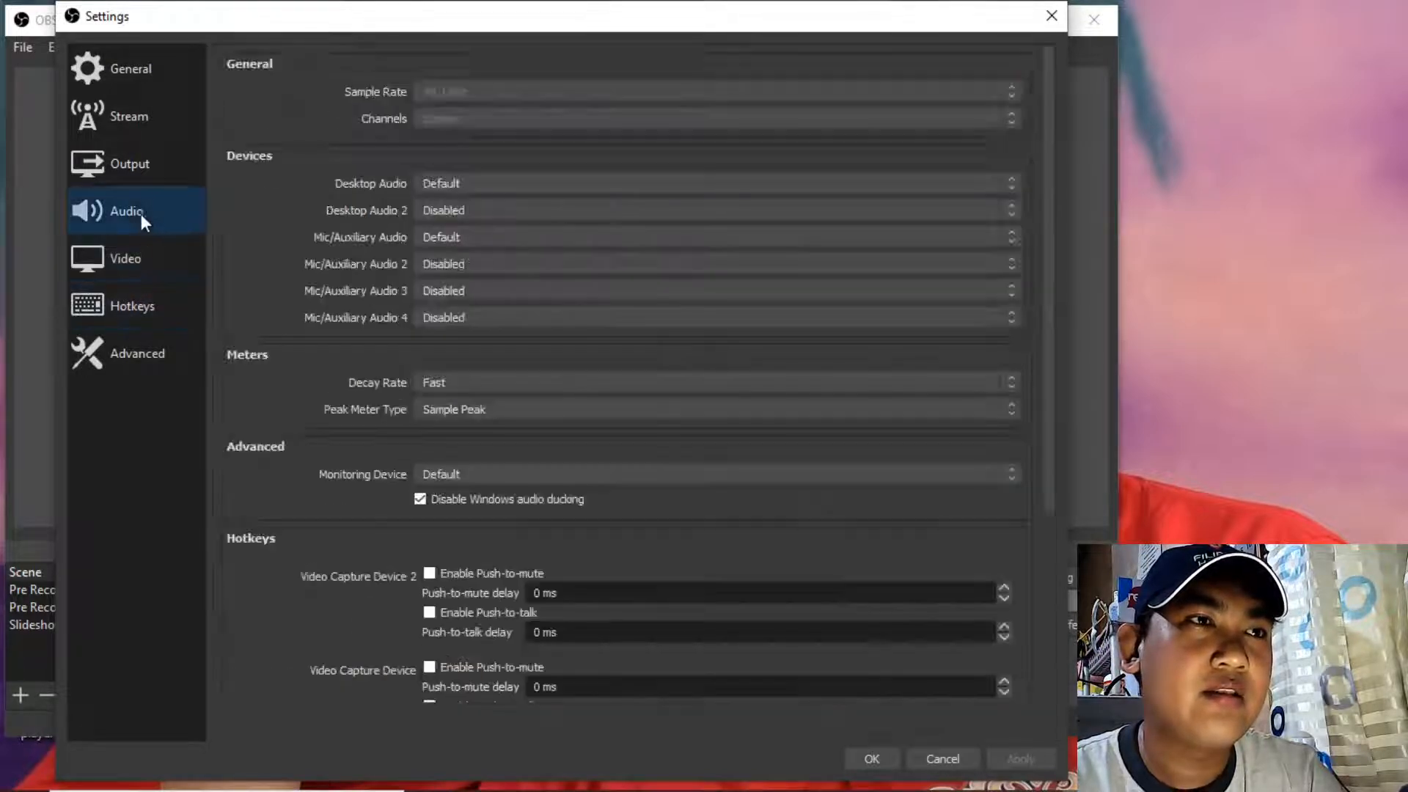
click(135, 170)
click(138, 133)
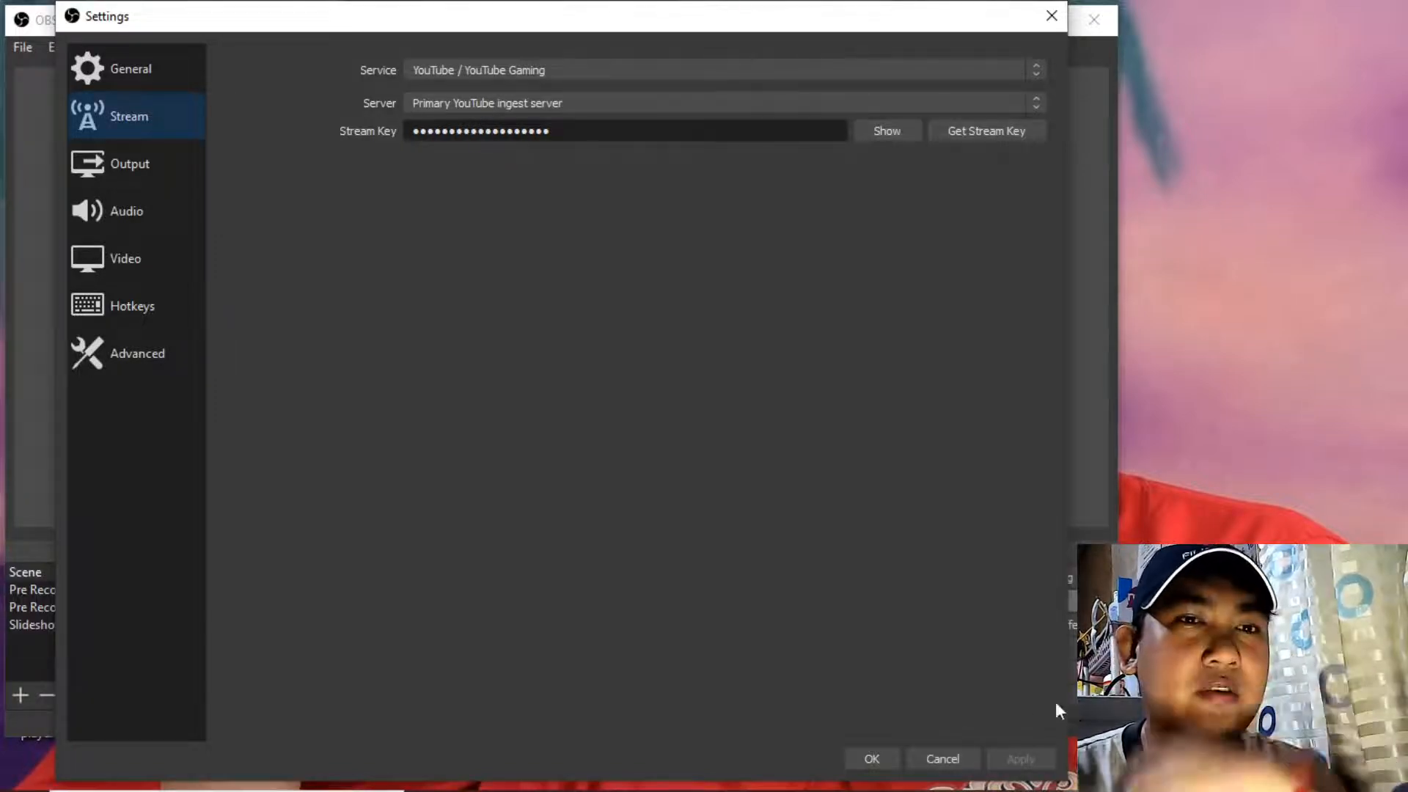
click(871, 760)
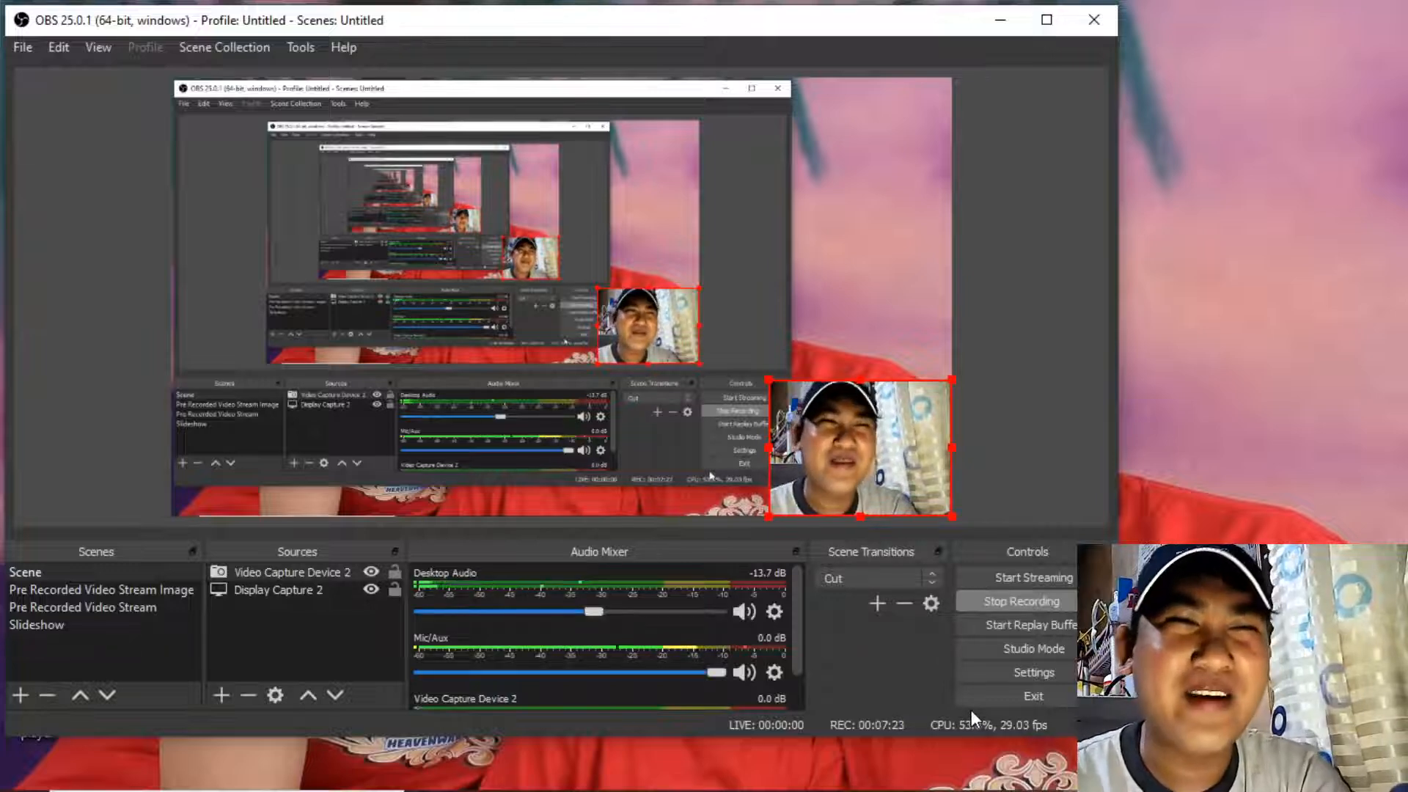
Switch to Chrome, show the "How to earn WITHOUT EMPLOYMENT" YouTube video, and return to OBS Studio
mouse_move(784, 772)
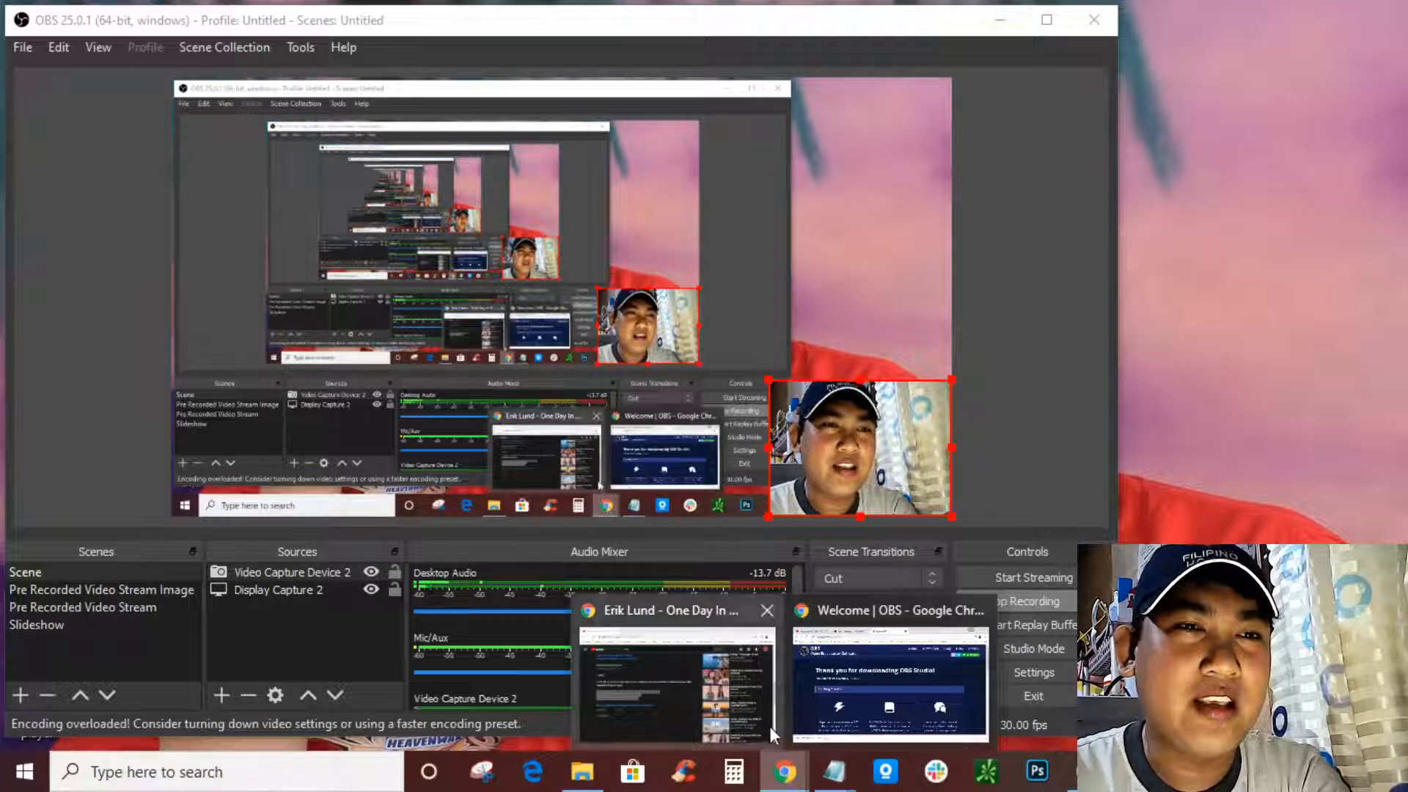
click(858, 707)
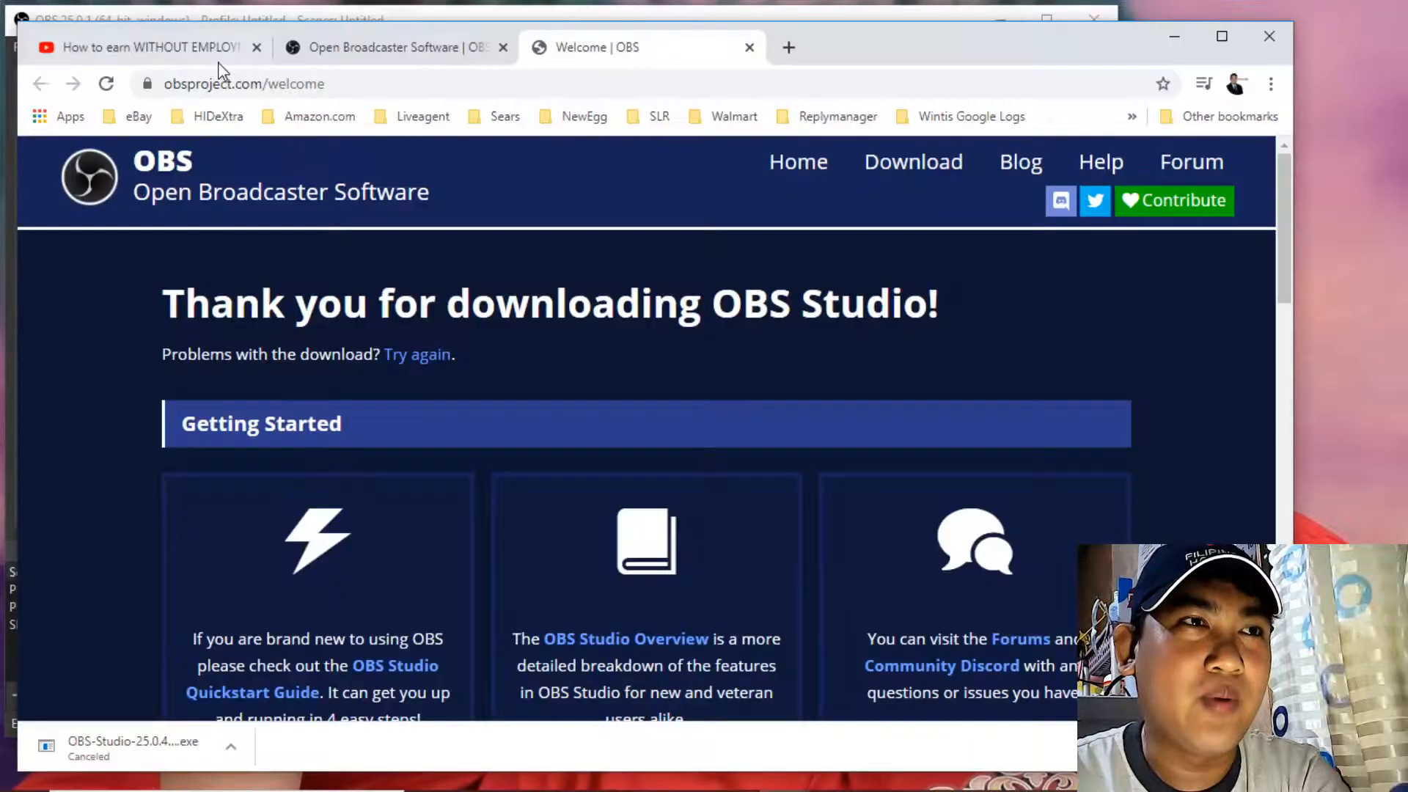
click(219, 58)
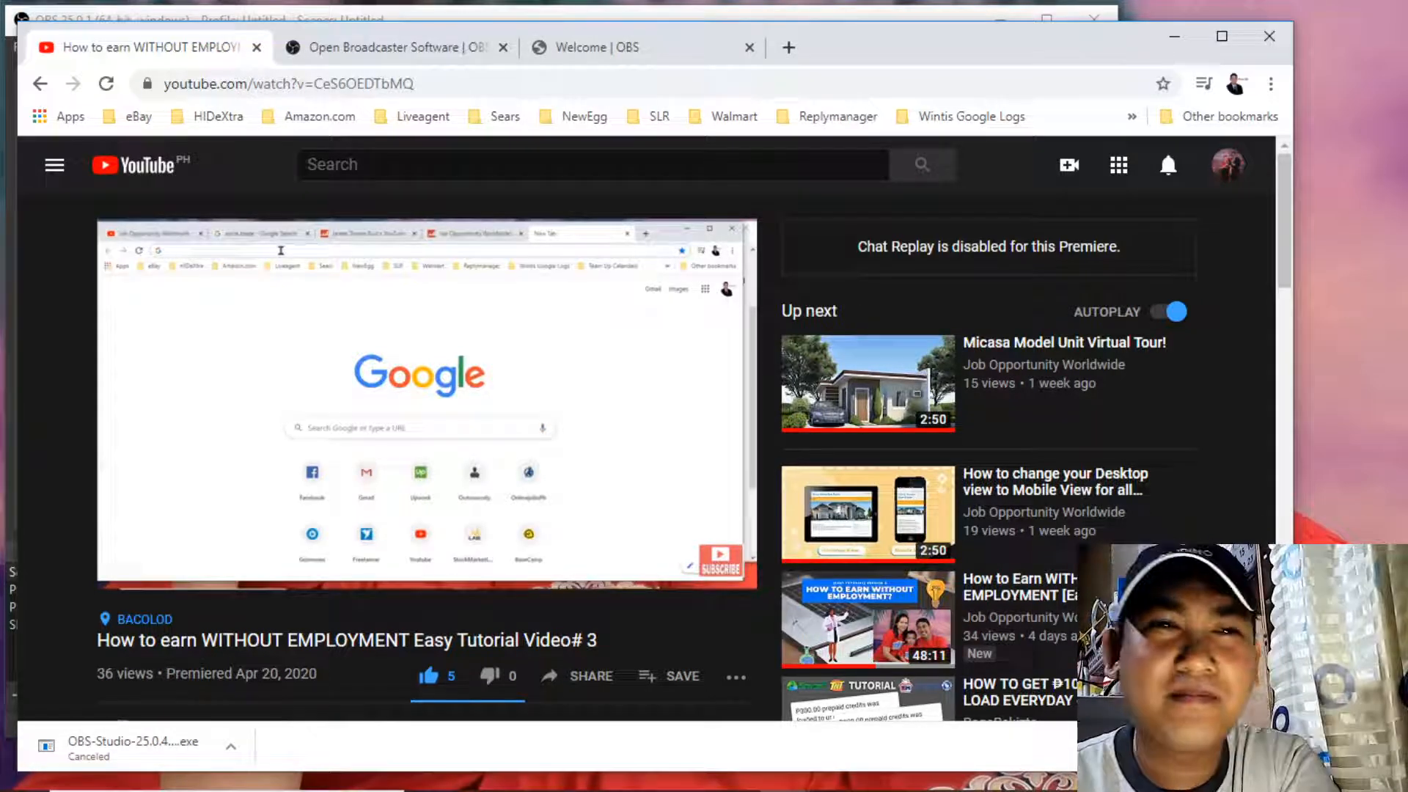
click(1089, 776)
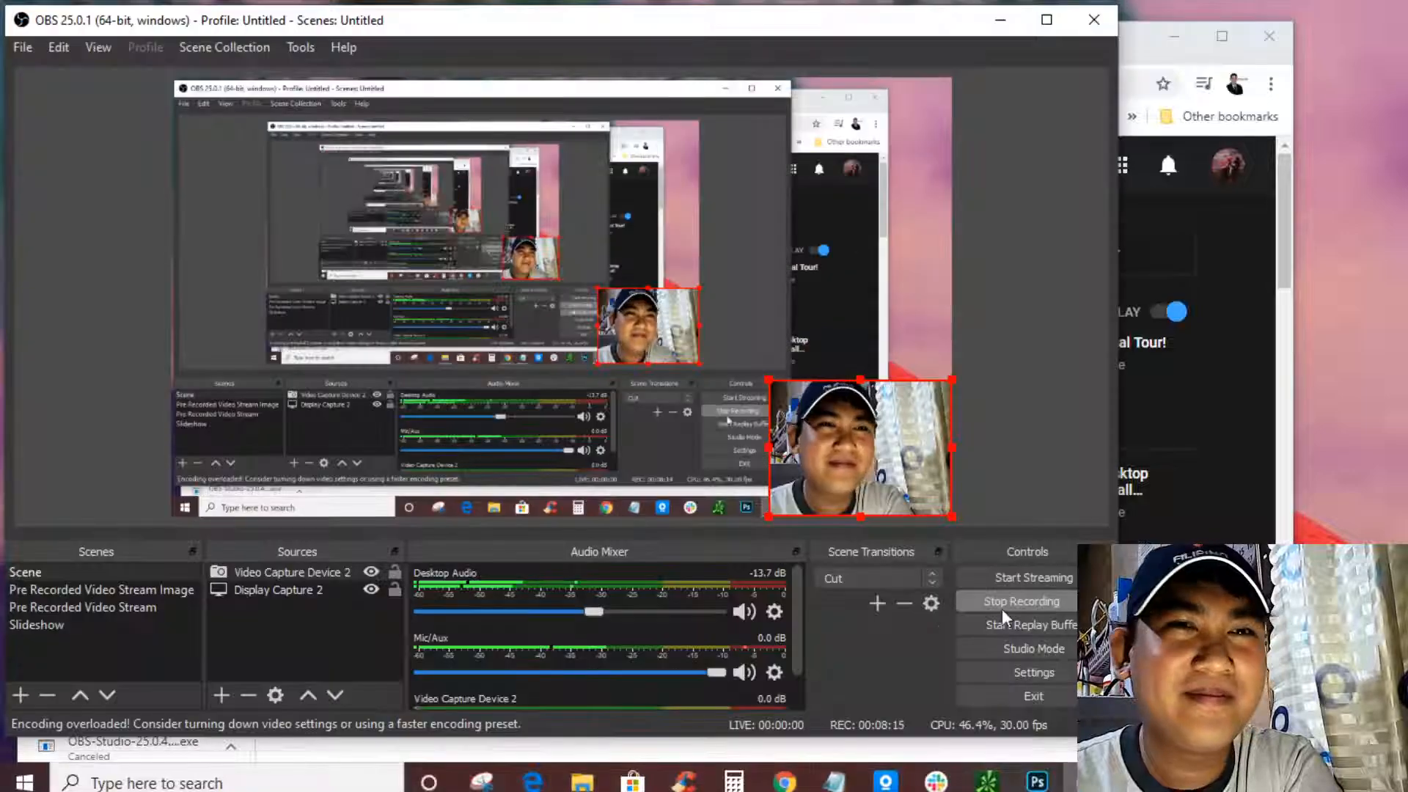